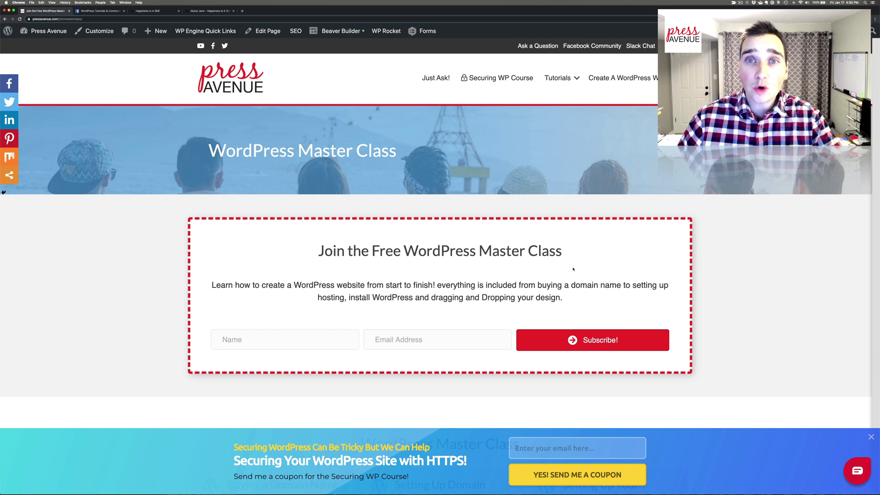
# - Switch to the Happiness Is A Skill site and scroll down to its footer
pyautogui.moveTo(371, 251); pyautogui.dragTo(593, 246)
pyautogui.click(593, 246)
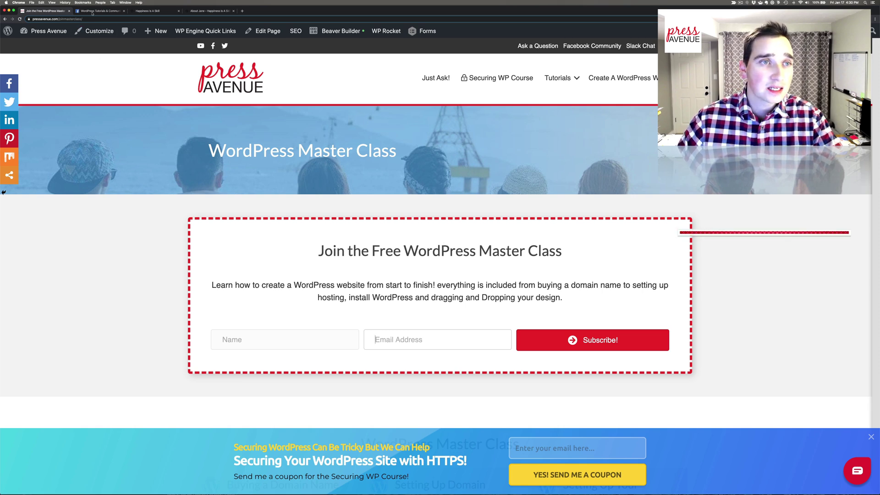
pyautogui.click(157, 11)
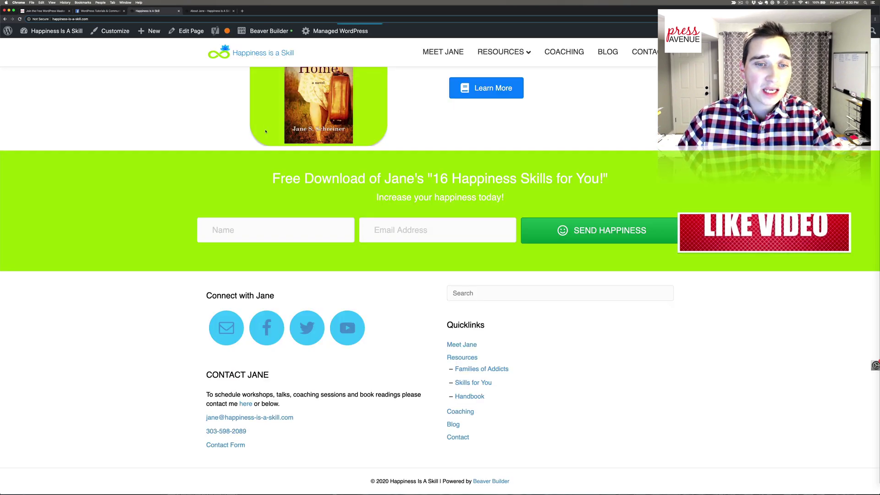
pyautogui.scroll(5, 265, 133)
pyautogui.scroll(-5, 264, 132)
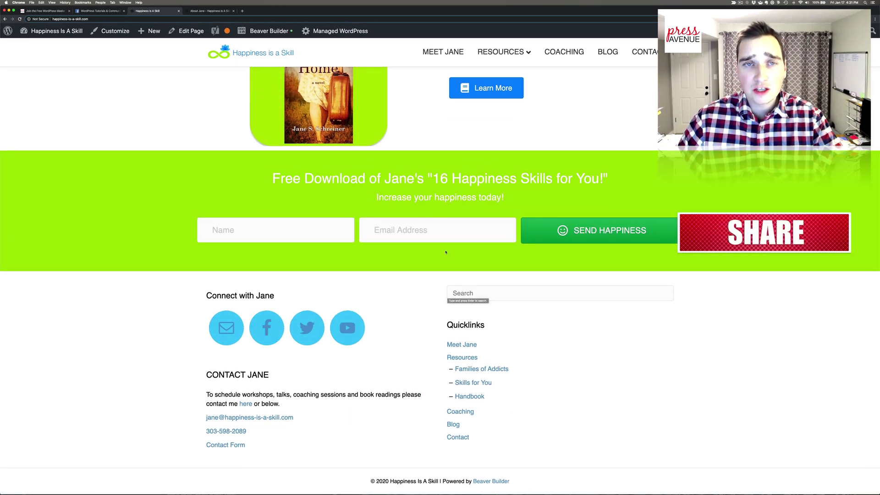
# - Compare it with the About Jane page's footer, then return to the Happiness Is A Skill homepage
pyautogui.click(206, 11)
pyautogui.scroll(-10, 332, 199)
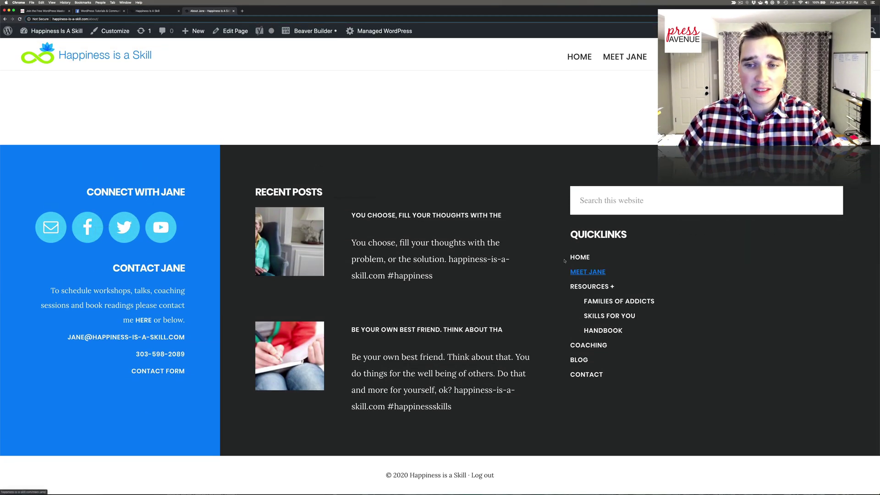
pyautogui.click(147, 10)
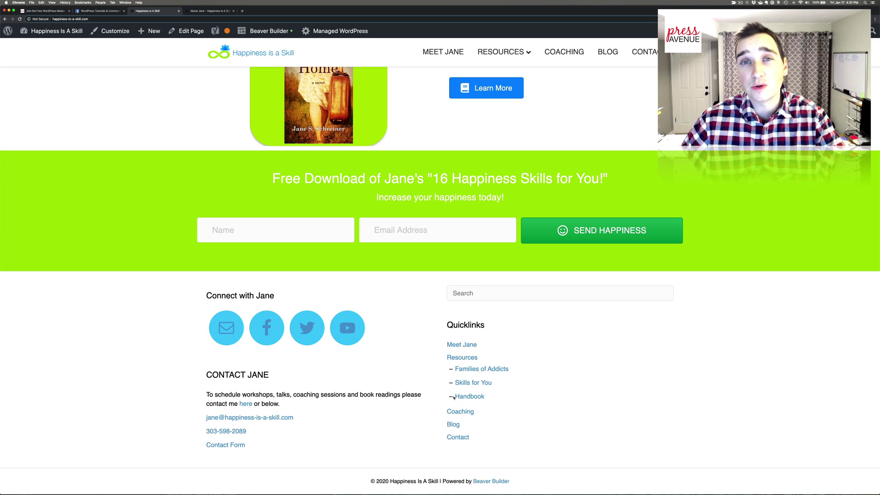
# - Go to Beaver Builder > Themer Layouts in the admin and start adding a new layout
pyautogui.click(151, 31)
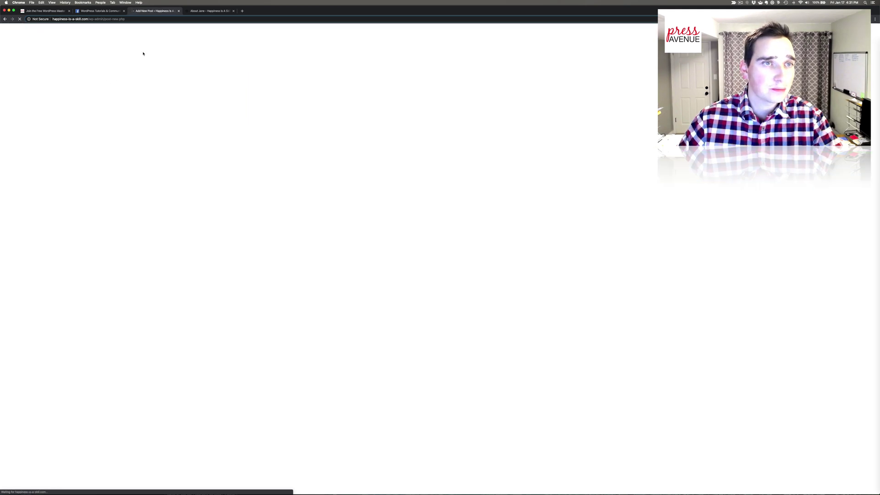
pyautogui.moveTo(104, 31)
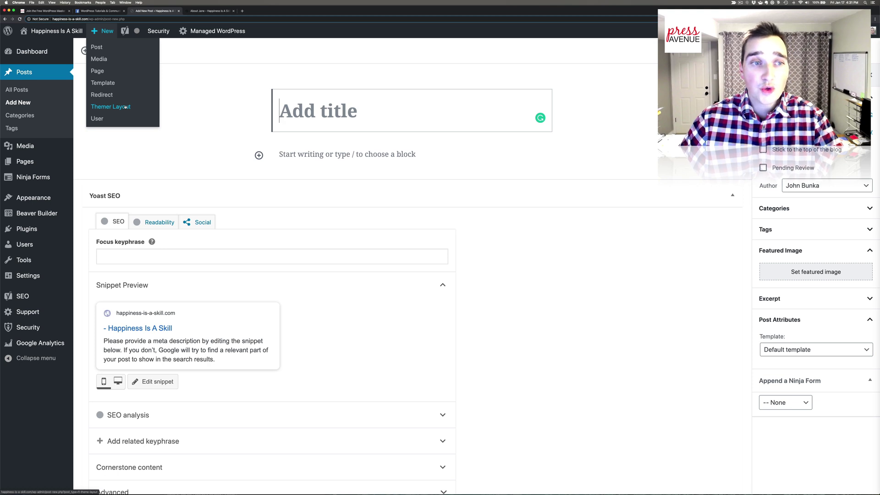
pyautogui.moveTo(37, 213)
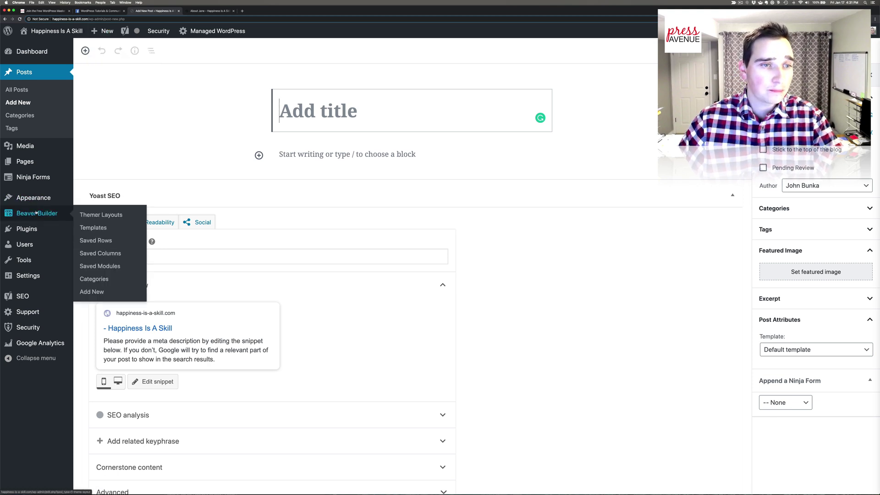
pyautogui.click(90, 214)
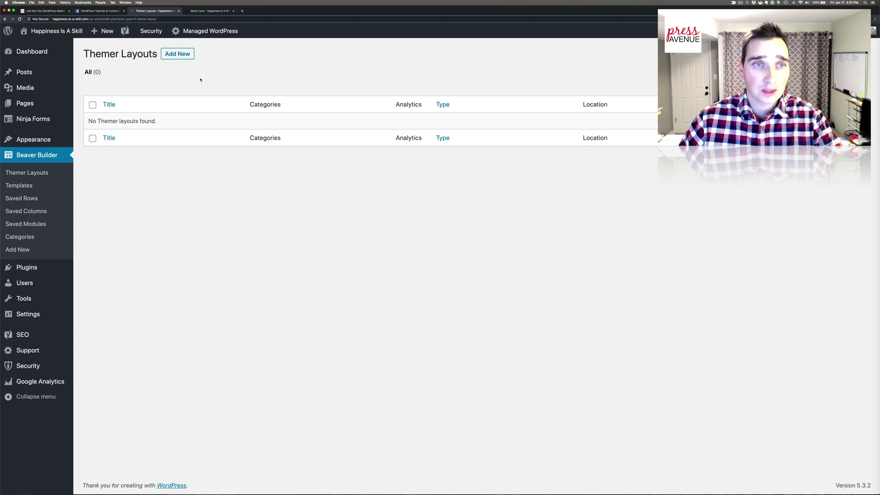
pyautogui.click(181, 54)
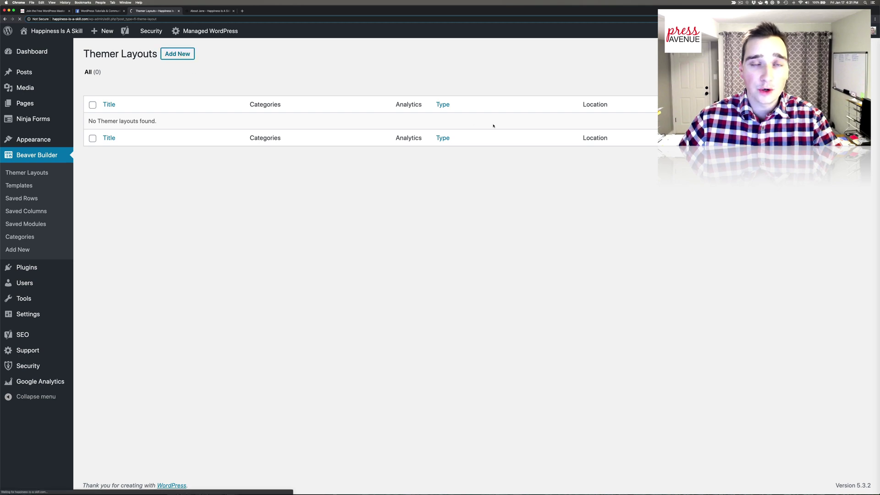
# - Create a Themer Layout titled 'Footer' with its Layout set to Footer
pyautogui.click(309, 97)
pyautogui.write('Footer')
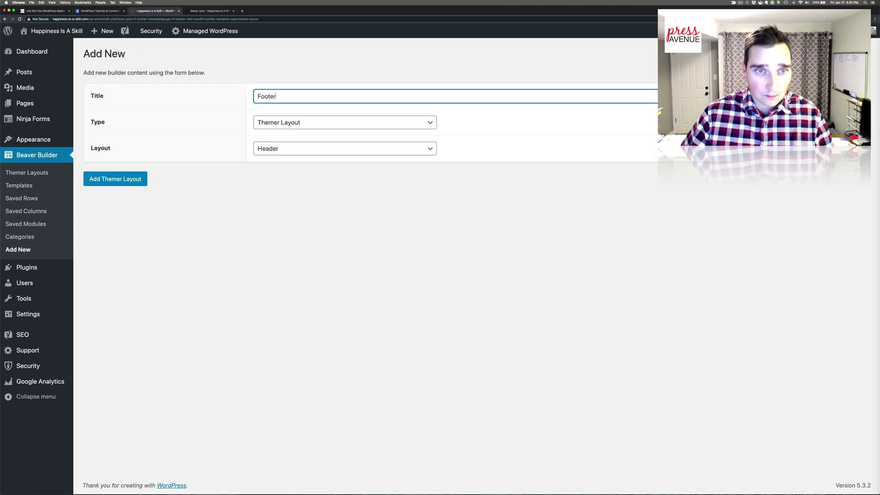
pyautogui.click(315, 122)
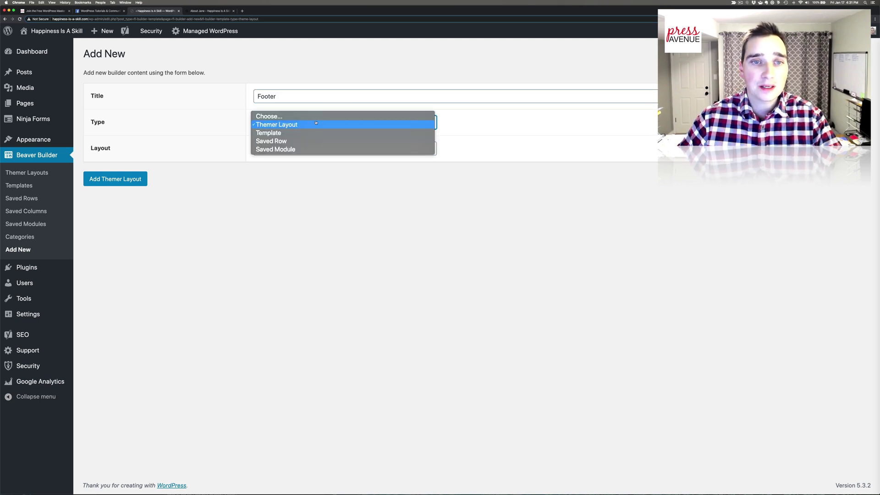
pyautogui.click(315, 124)
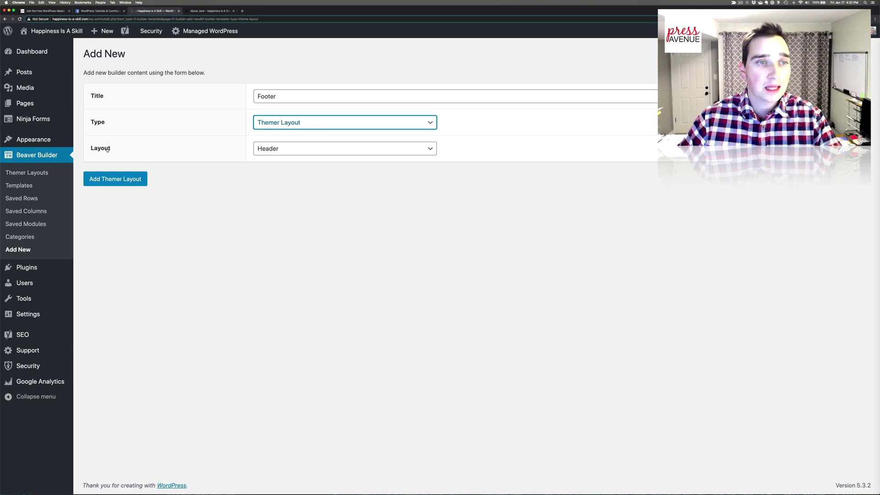
pyautogui.click(282, 149)
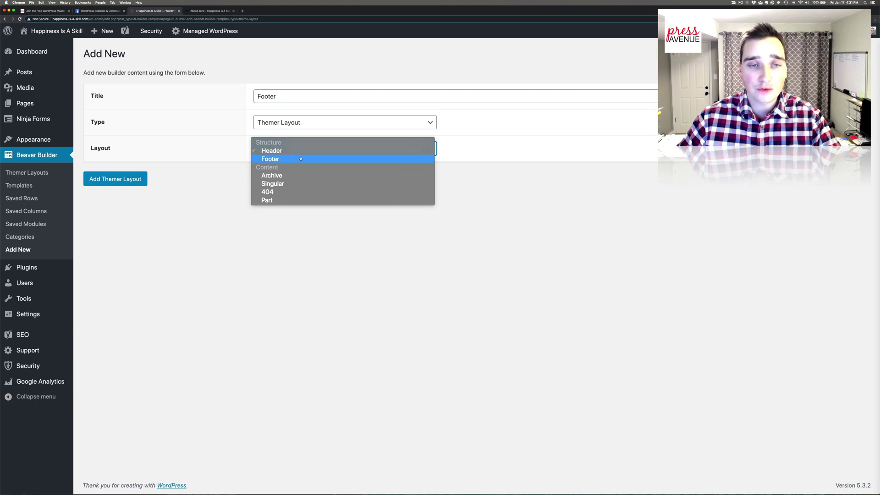
pyautogui.click(301, 159)
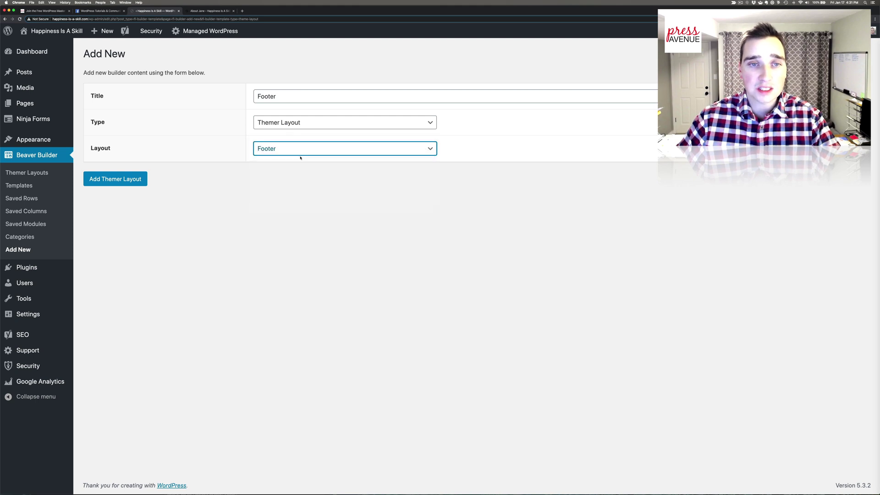
pyautogui.click(129, 182)
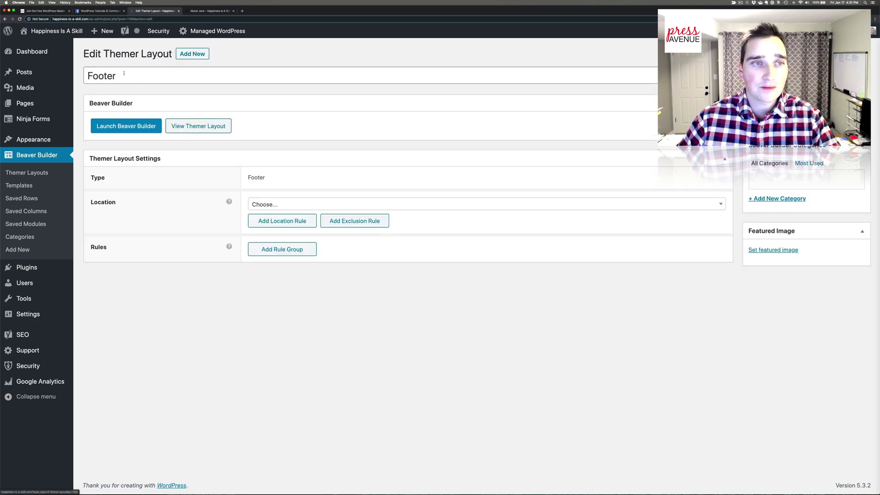
# - Set the Footer layout's location to Entire Site and launch it in Beaver Builder
pyautogui.click(124, 73)
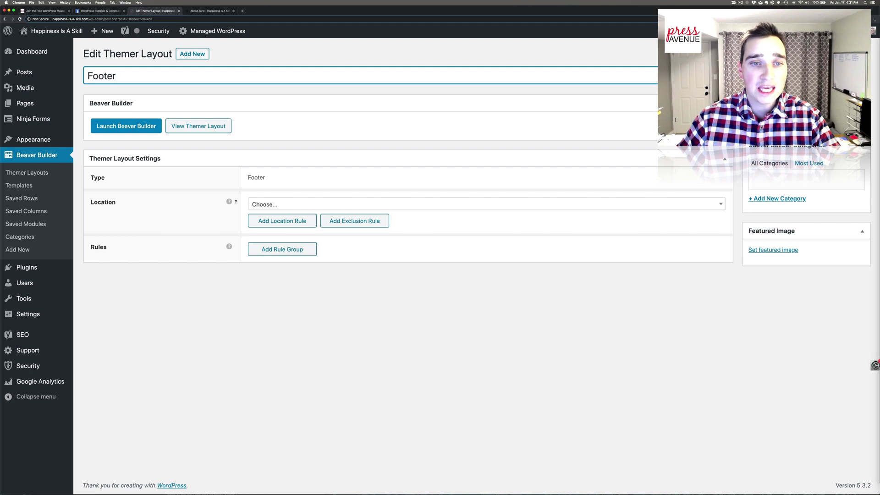
pyautogui.click(287, 204)
pyautogui.click(293, 261)
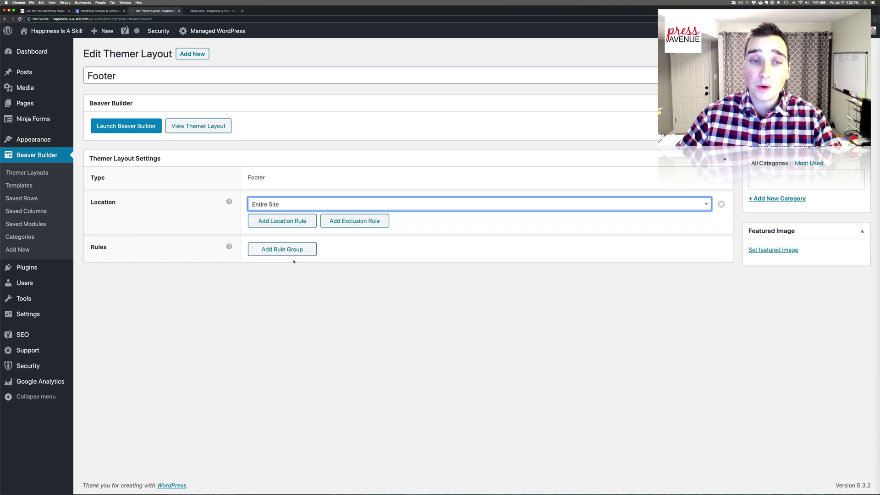
pyautogui.click(294, 204)
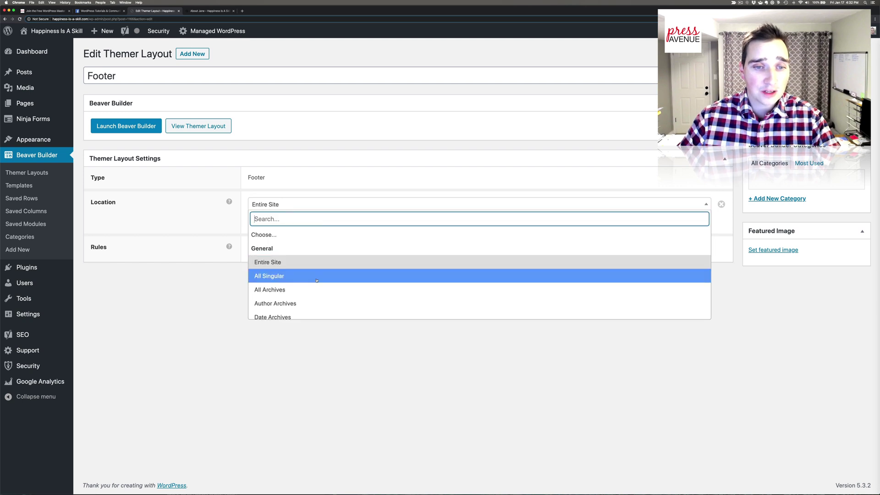
pyautogui.scroll(-5, 308, 278)
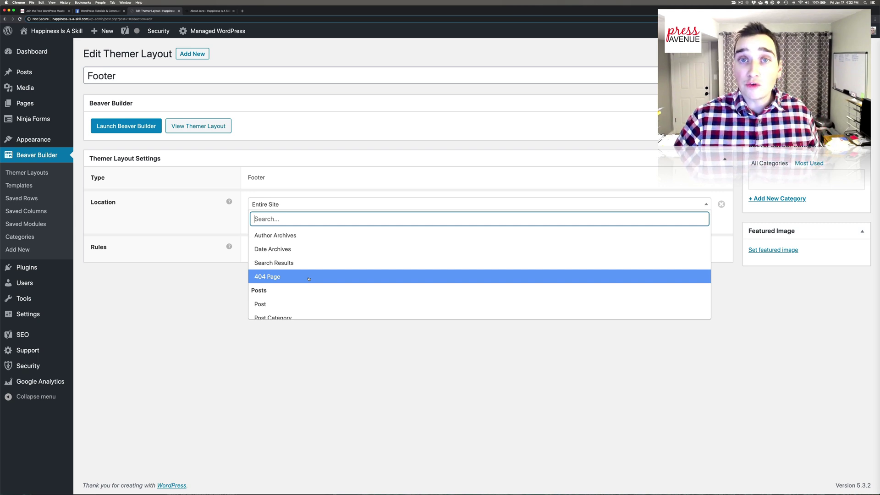
pyautogui.scroll(-3, 307, 278)
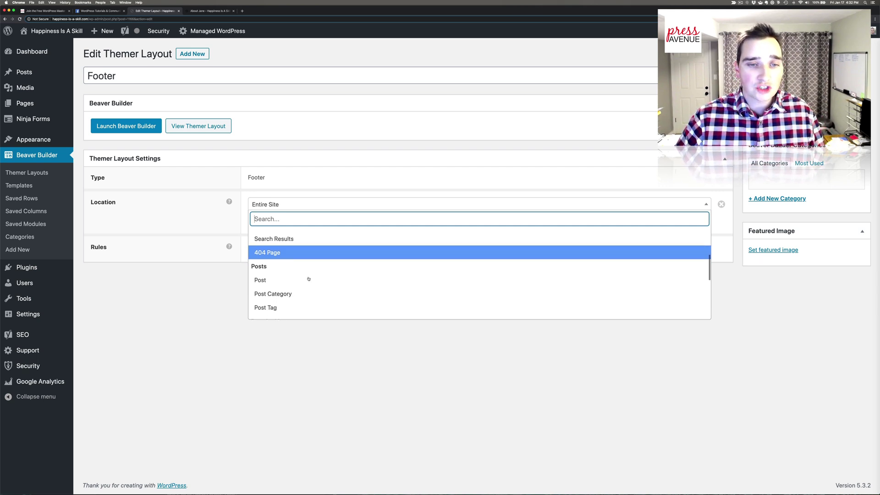
pyautogui.scroll(-9, 283, 273)
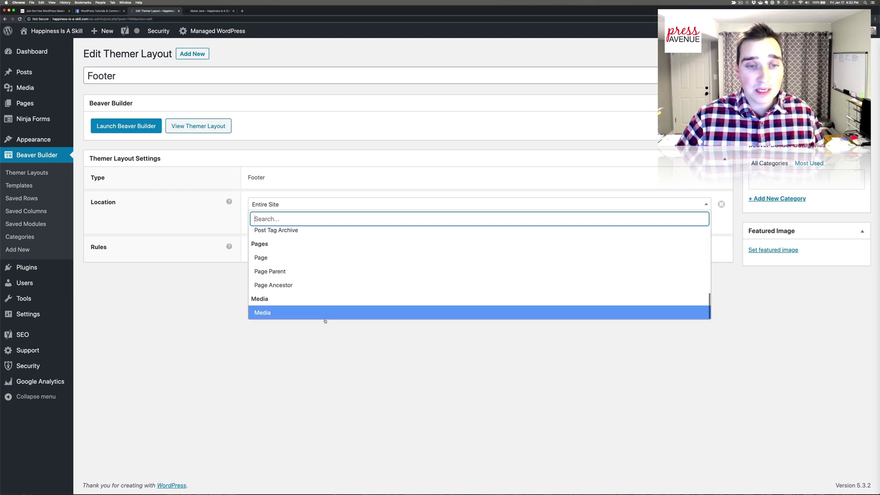
pyautogui.scroll(10, 259, 274)
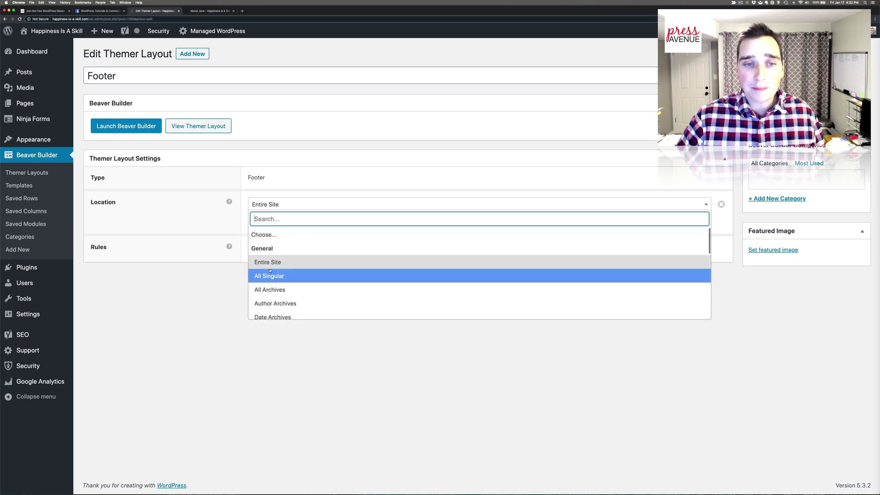
pyautogui.click(196, 275)
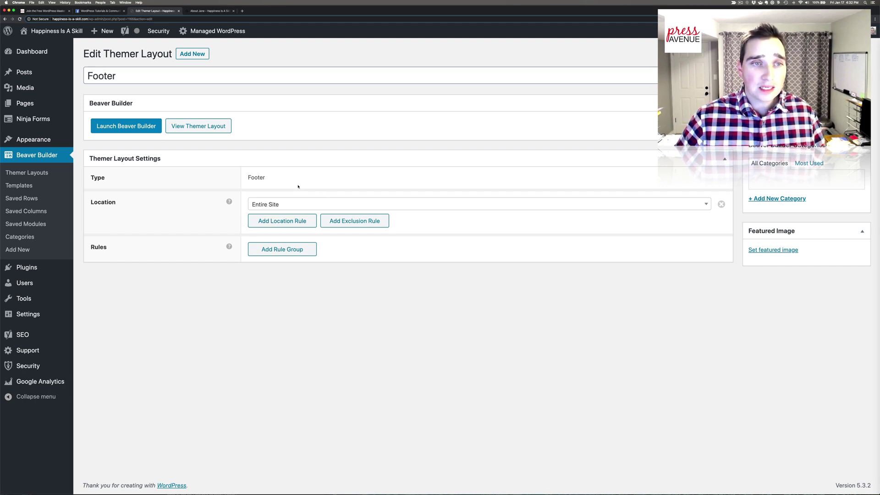
pyautogui.click(136, 130)
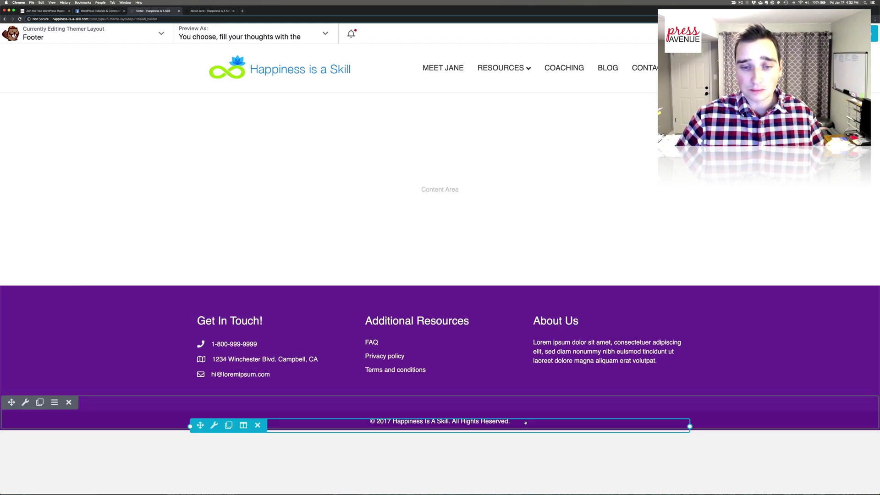
# - Replace the hard-coded 2017 copyright year with the [fl_year] shortcode and save
pyautogui.click(395, 421)
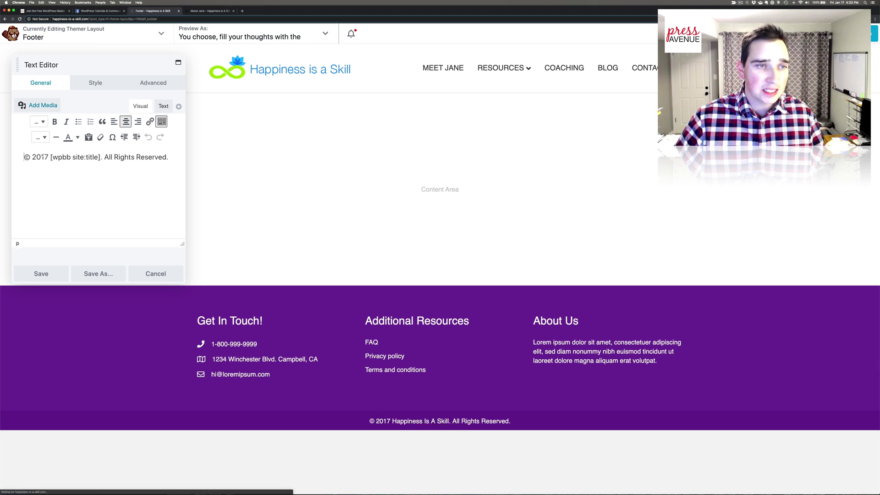
pyautogui.doubleClick(42, 157)
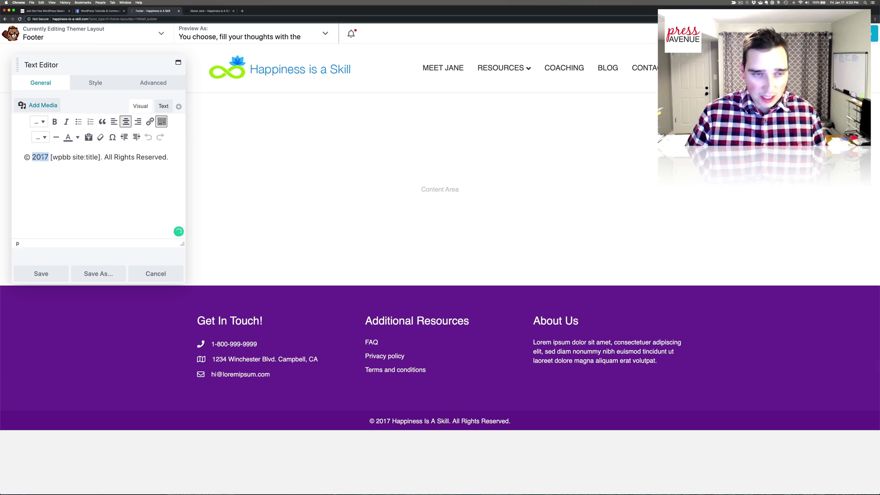
pyautogui.write('2020')
pyautogui.press('BackSpace')
pyautogui.press('BackSpace')
pyautogui.press('BackSpace')
pyautogui.press('BackSpace')
pyautogui.write('[]')
pyautogui.write('fl_year')
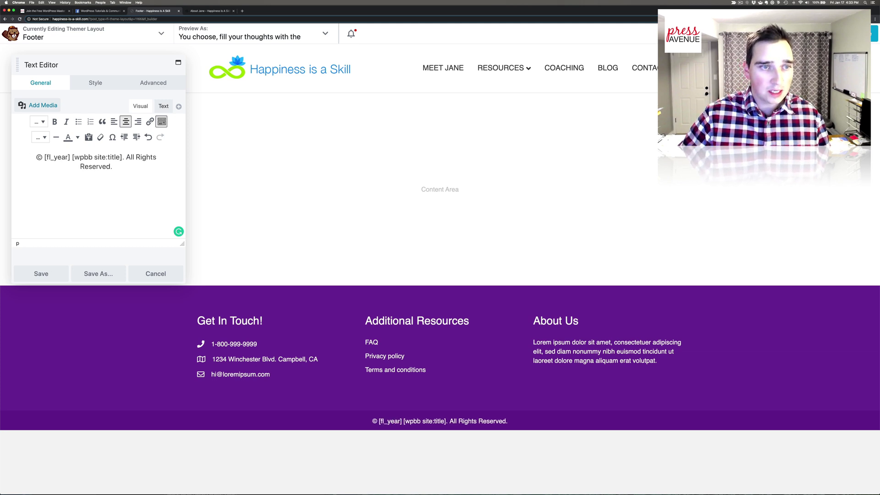
pyautogui.click(41, 274)
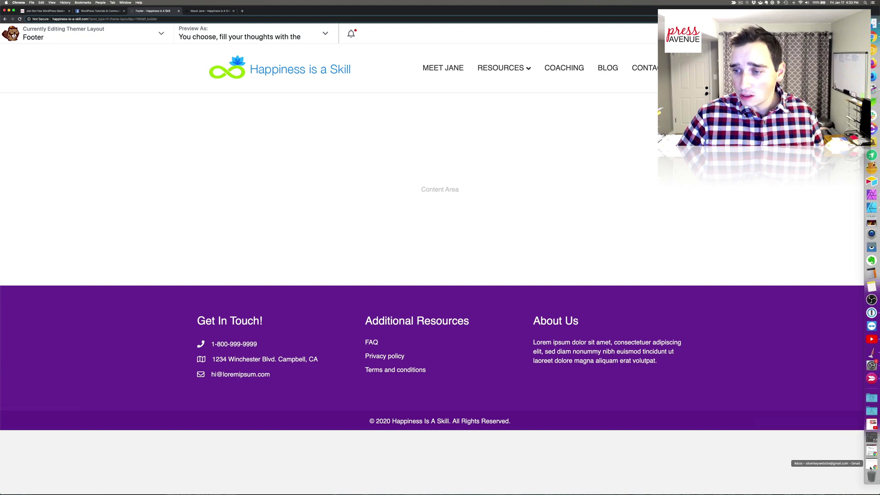
# - Sample the blue from the site logo with the colour picker utility
pyautogui.click(872, 410)
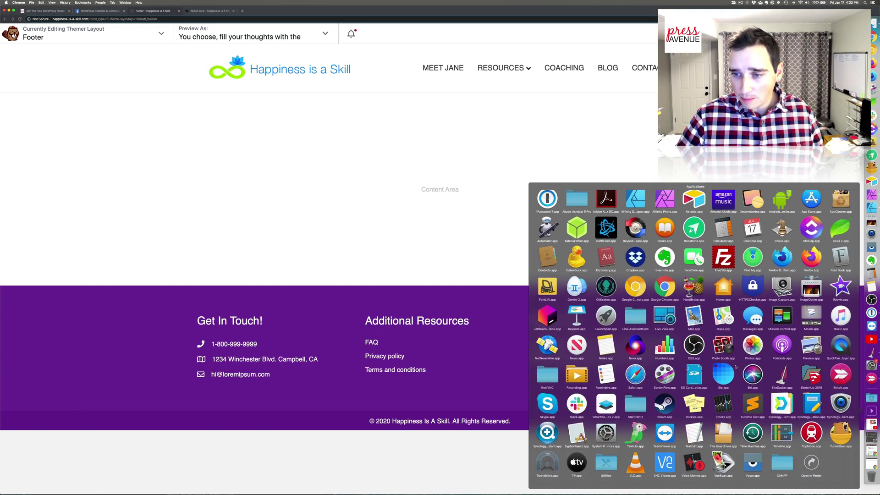
pyautogui.press('Escape')
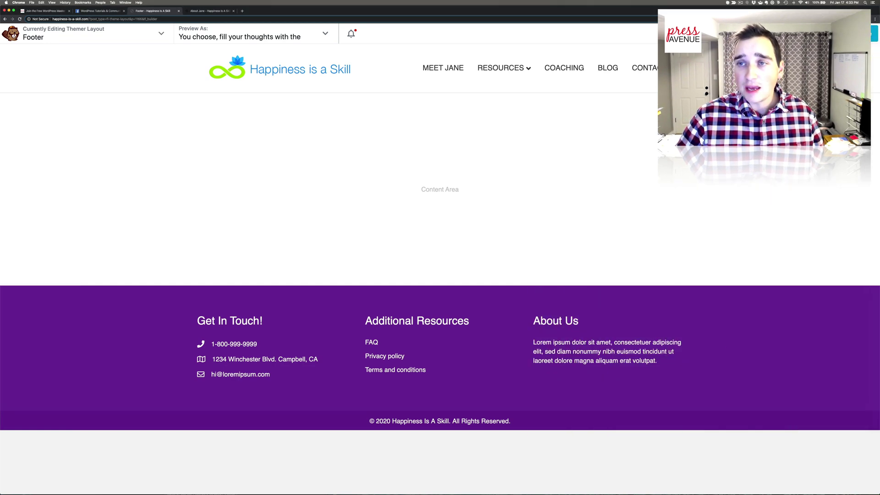
pyautogui.click(727, 3)
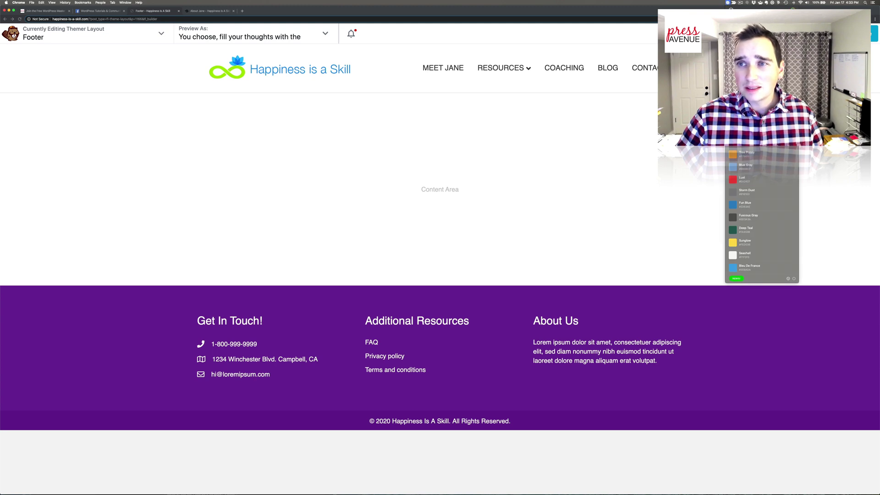
pyautogui.press('super+shift+p')
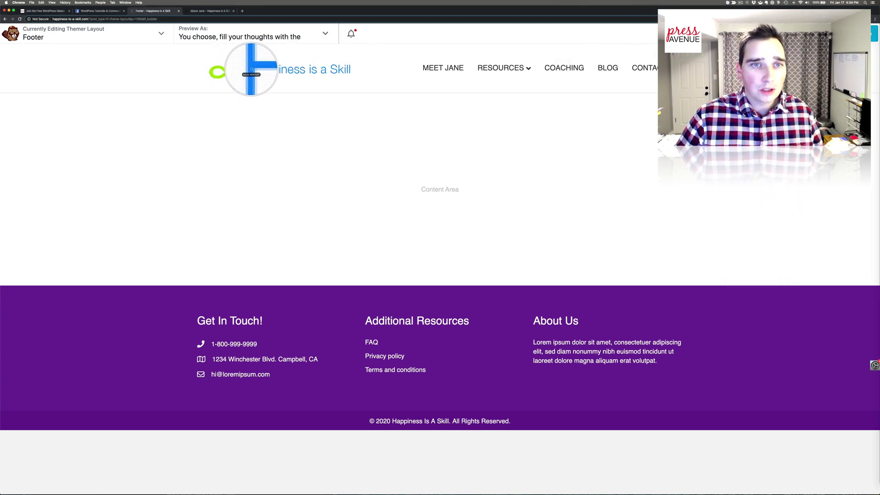
pyautogui.click(251, 69)
# - Set the top footer row's background to the sampled blue #047cff and save
pyautogui.click(31, 329)
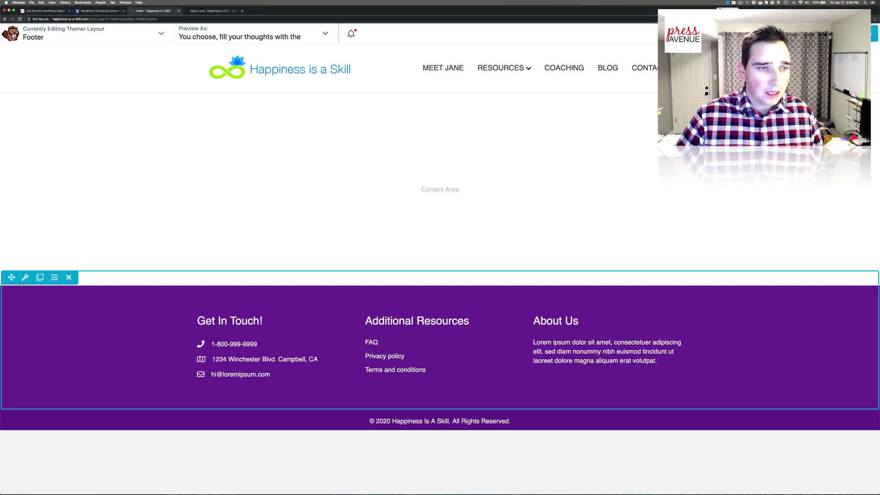
pyautogui.click(26, 277)
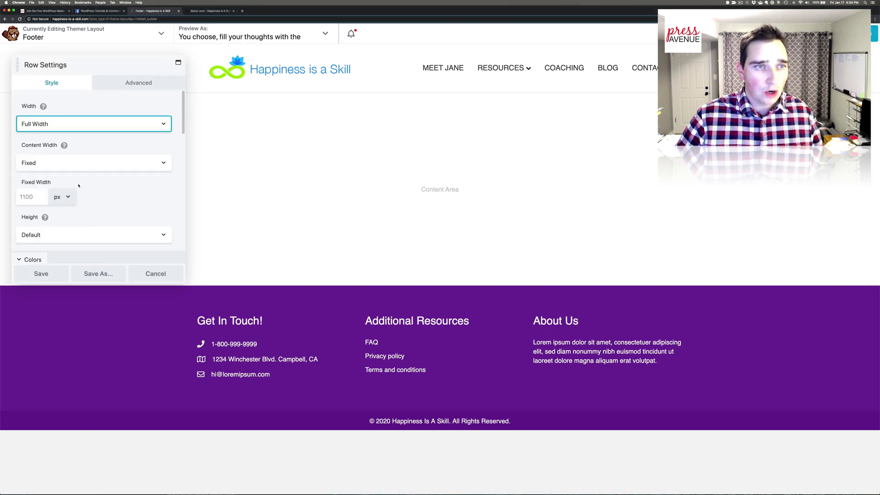
pyautogui.scroll(-3, 78, 181)
pyautogui.scroll(-5, 78, 182)
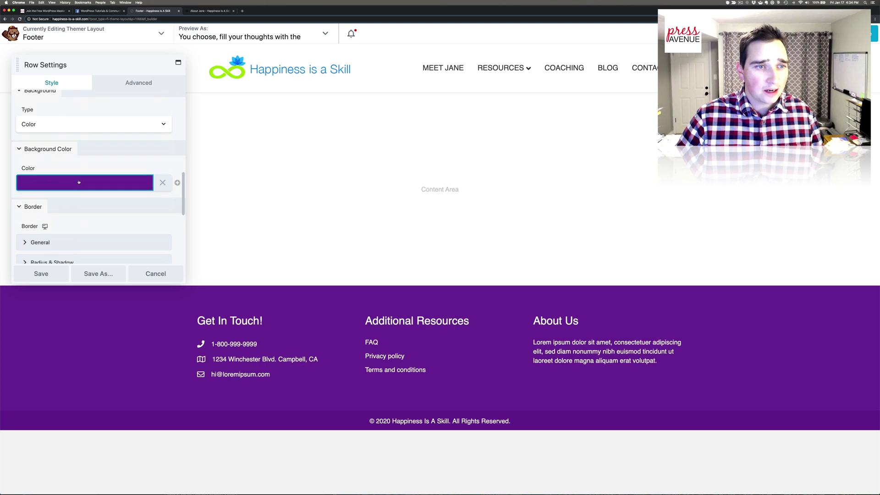
pyautogui.click(81, 182)
pyautogui.tripleClick(71, 198)
pyautogui.press('super+v')
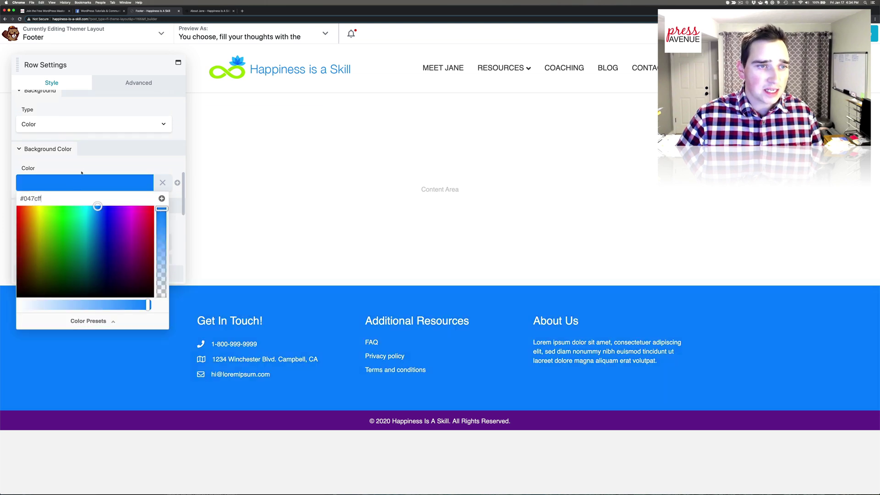
pyautogui.click(84, 164)
pyautogui.click(55, 274)
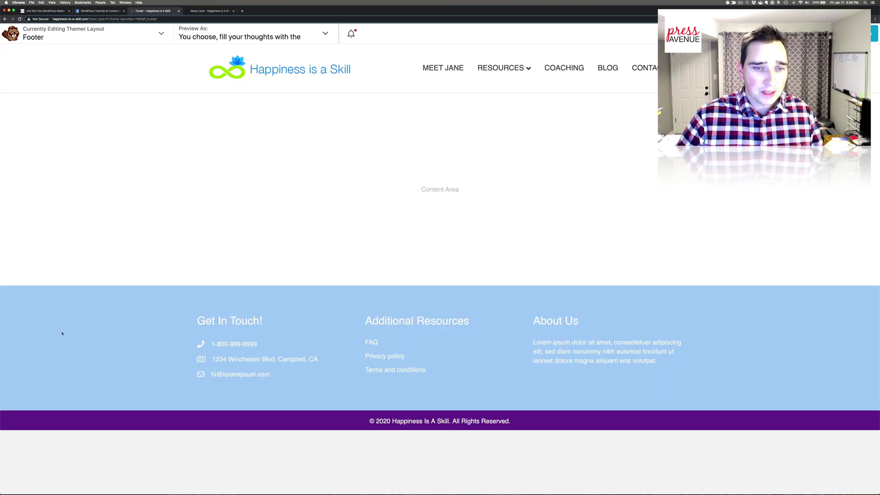
# - Set the copyright row background to darker blue #045eef, then select the About Jane contact text
pyautogui.click(26, 403)
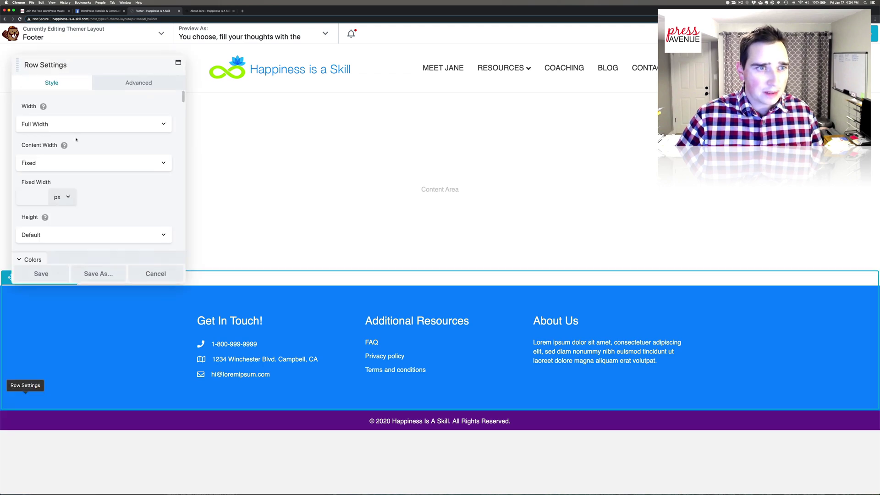
pyautogui.scroll(-3, 71, 154)
pyautogui.scroll(-5, 72, 154)
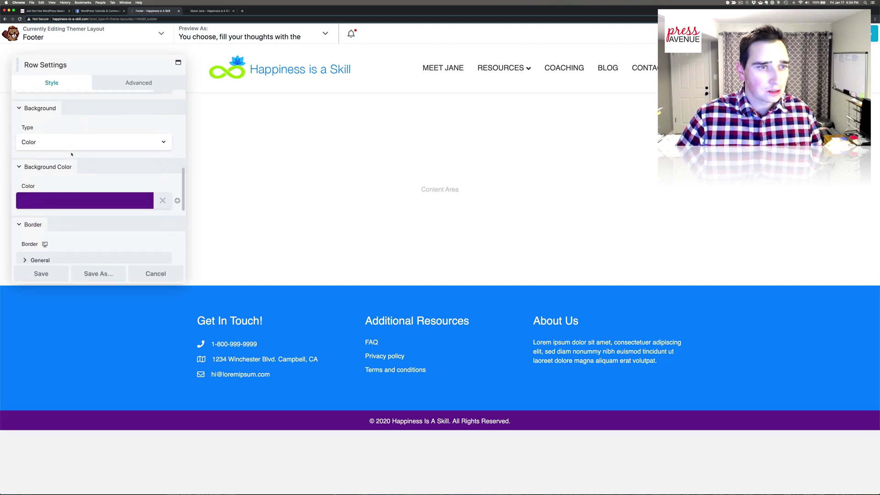
pyautogui.click(78, 175)
pyautogui.tripleClick(32, 190)
pyautogui.write('#047cff')
pyautogui.moveTo(98, 206); pyautogui.dragTo(101, 204)
pyautogui.click(132, 173)
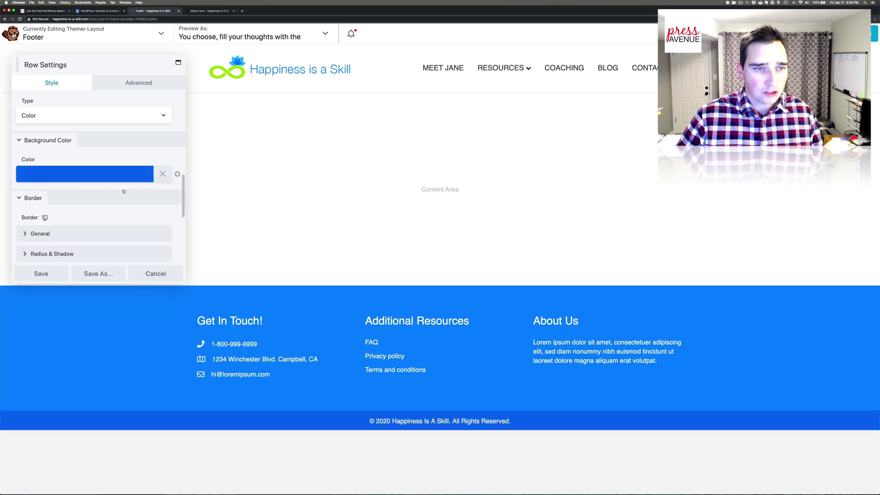
pyautogui.click(50, 275)
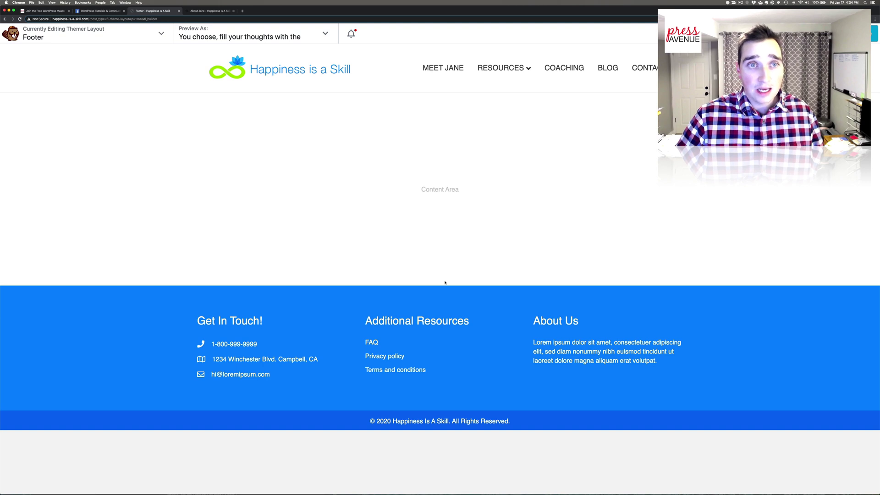
pyautogui.click(199, 11)
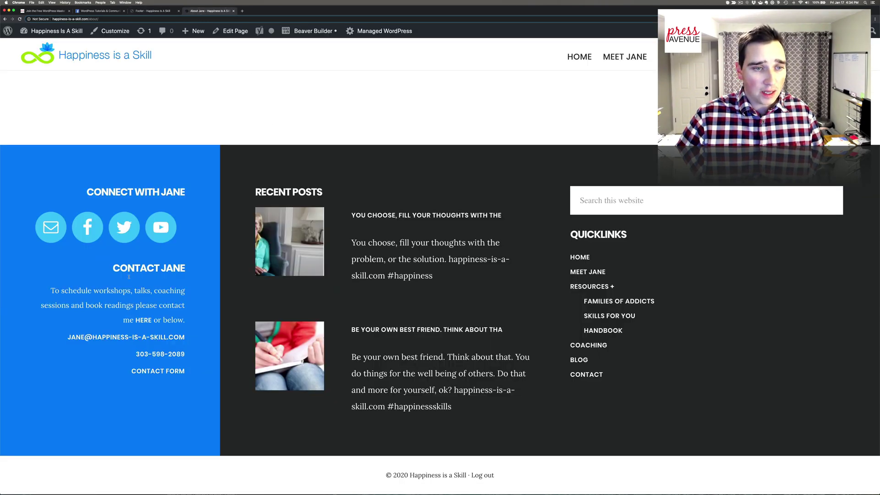
pyautogui.moveTo(49, 290); pyautogui.dragTo(191, 369)
pyautogui.press('super+c')
# - Paste the contact details over the About Us placeholder text and retitle the heading 'Connect with Jane'
pyautogui.click(154, 11)
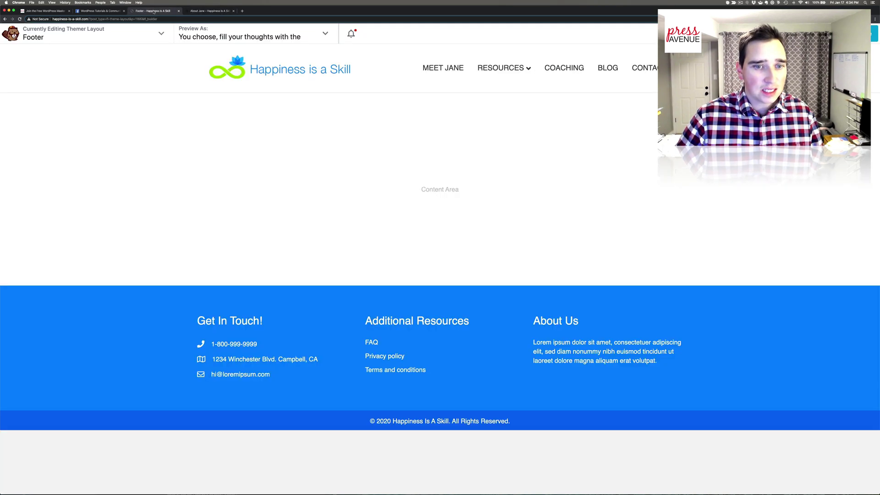
pyautogui.click(597, 361)
pyautogui.click(79, 171)
pyautogui.press('super+a')
pyautogui.press('super+v')
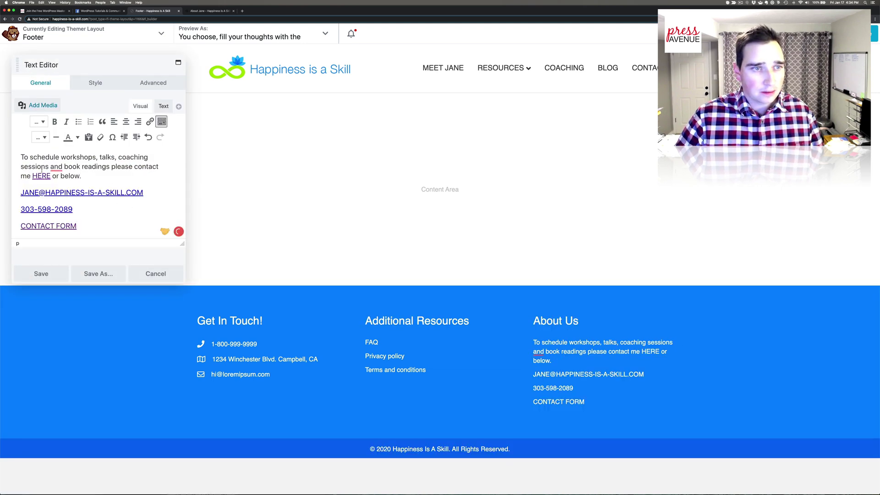
pyautogui.click(61, 275)
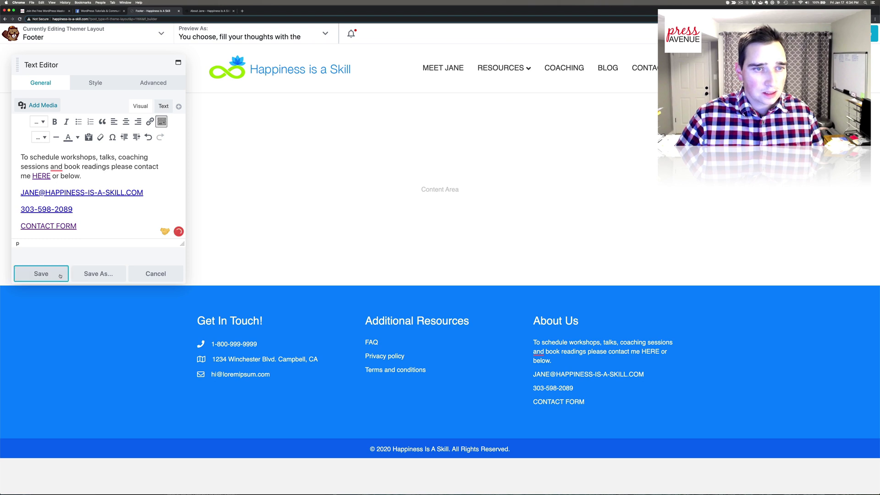
pyautogui.click(561, 321)
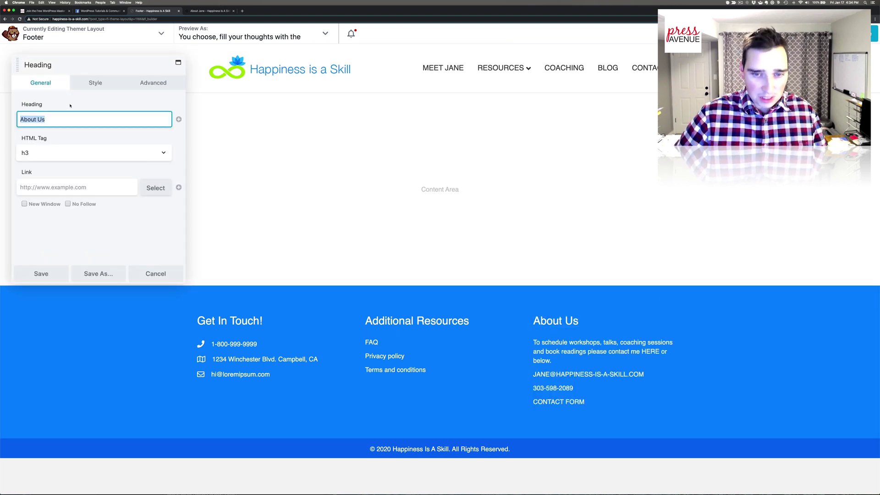
pyautogui.write('Connect wi')
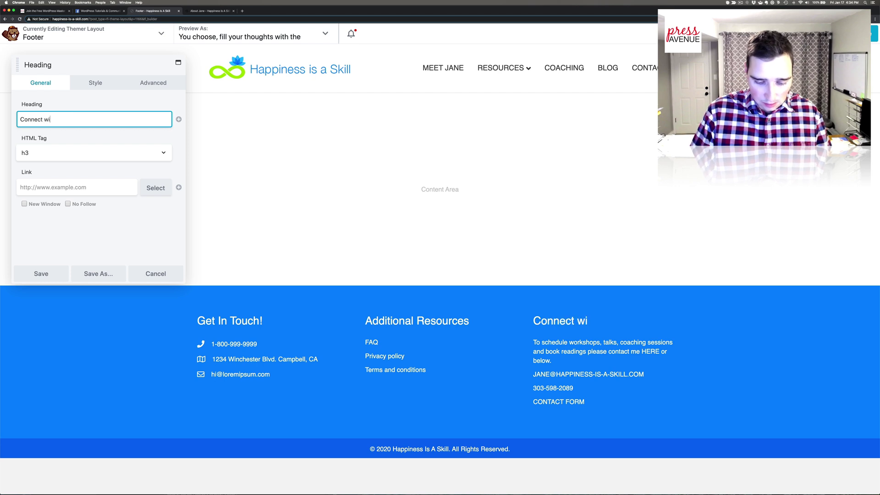
pyautogui.write('th Jane')
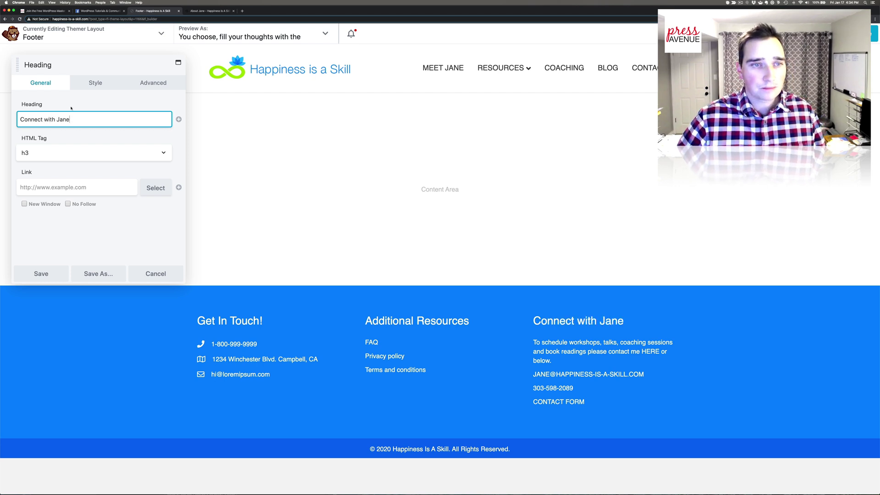
# - Save the Connect with Jane heading and check the contact form, email and phone links
pyautogui.click(40, 275)
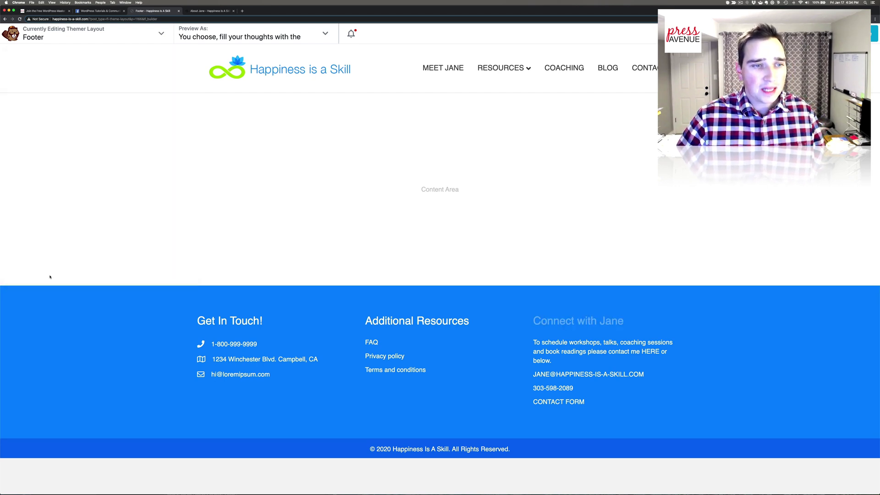
pyautogui.click(676, 399)
pyautogui.moveTo(108, 225); pyautogui.dragTo(19, 224)
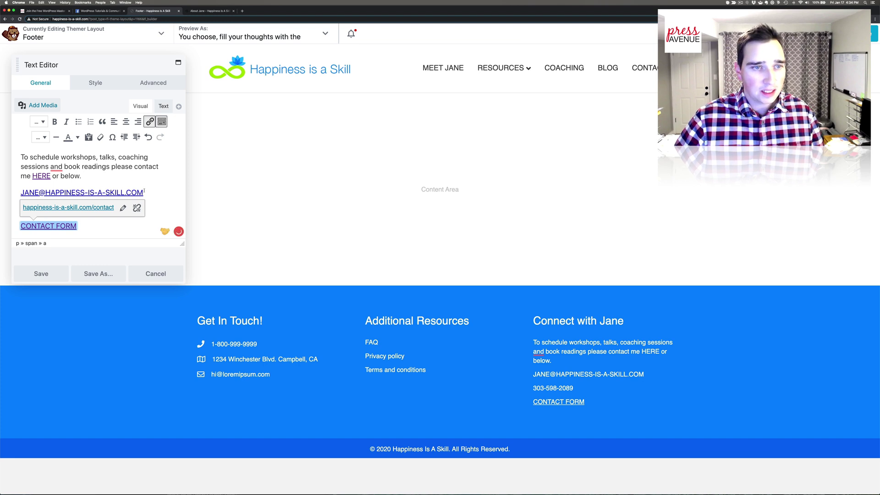
pyautogui.click(149, 194)
pyautogui.moveTo(36, 196); pyautogui.dragTo(1, 192)
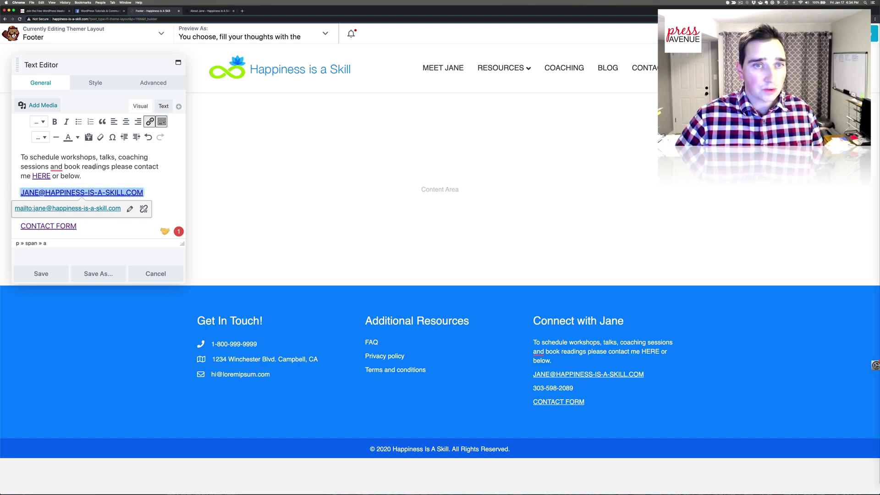
pyautogui.click(41, 208)
pyautogui.moveTo(41, 209); pyautogui.dragTo(18, 205)
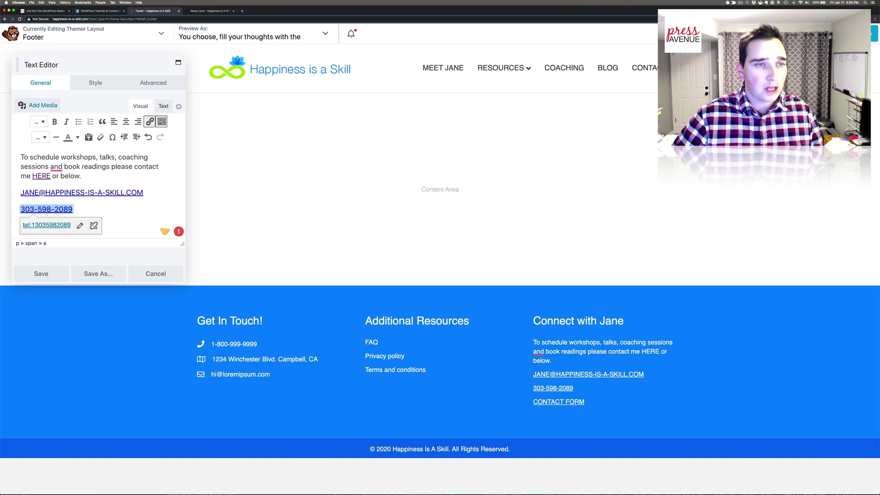
# - Add a comma after 'sessions' and save the contact text
pyautogui.click(56, 167)
pyautogui.click(66, 192)
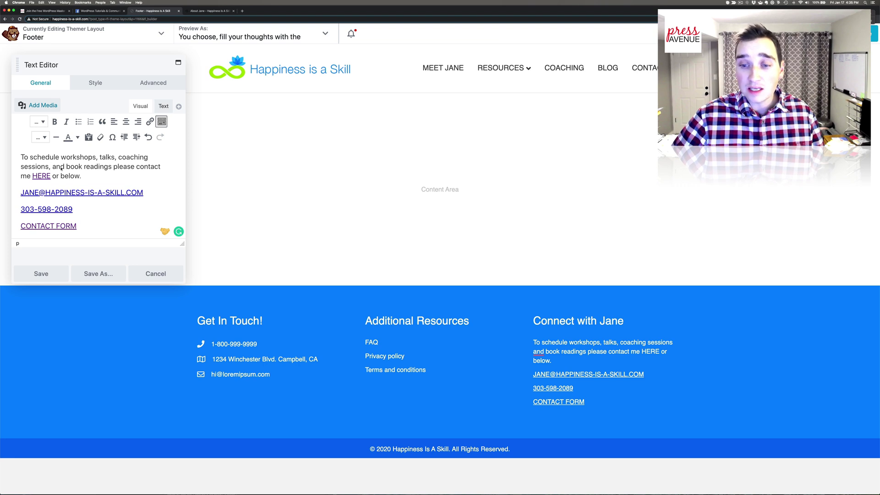
pyautogui.click(40, 274)
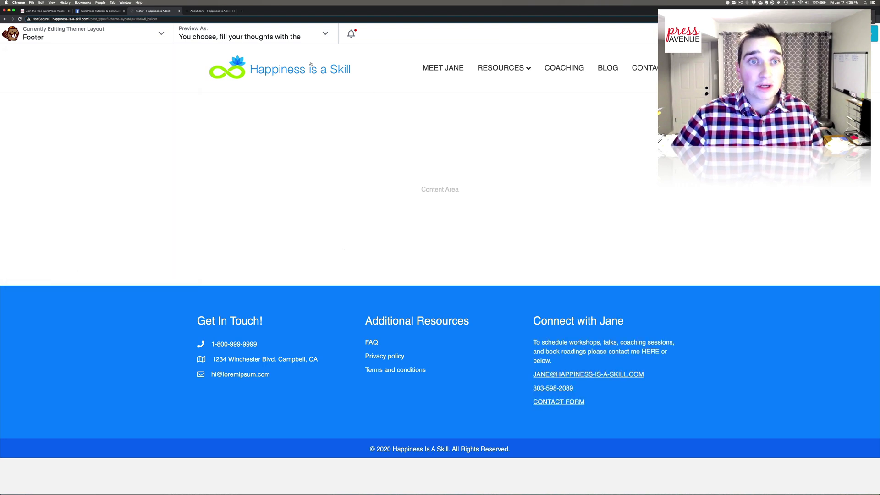
# - Rename 'Additional Resources' to 'Recent News' and delete the Privacy policy and Terms link list
pyautogui.click(202, 11)
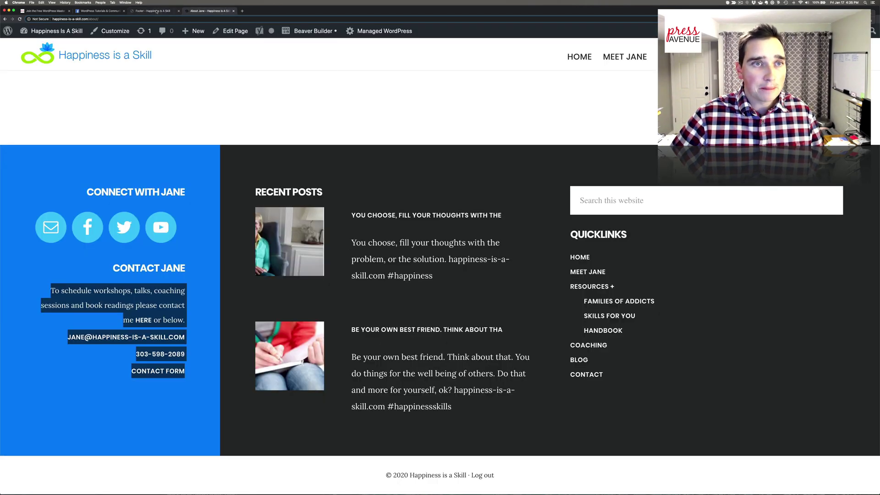
pyautogui.click(153, 11)
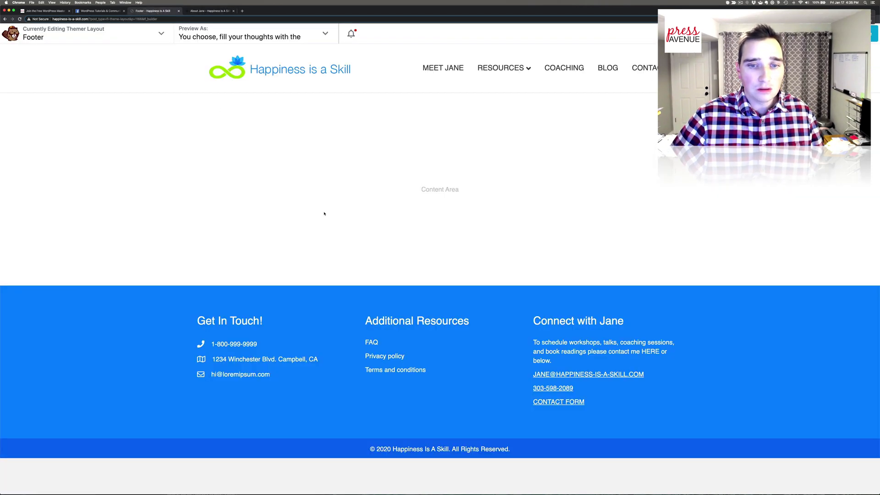
pyautogui.click(467, 321)
pyautogui.tripleClick(100, 114)
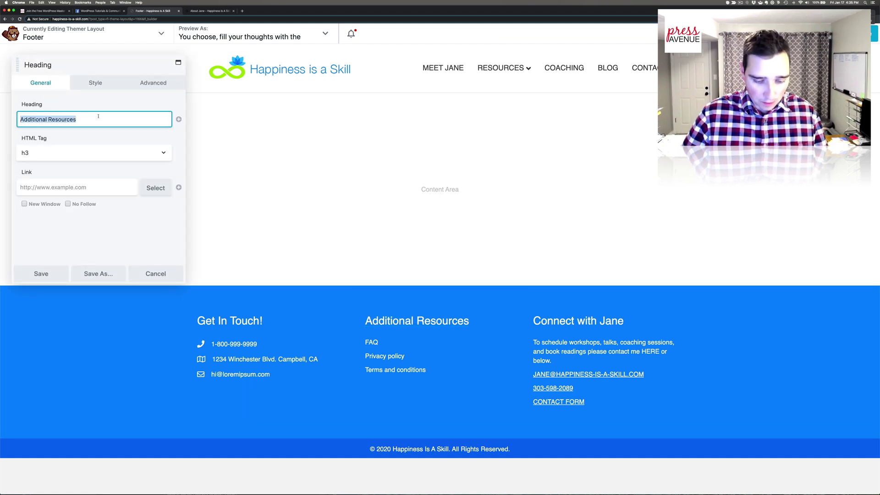
pyautogui.write('Recent ')
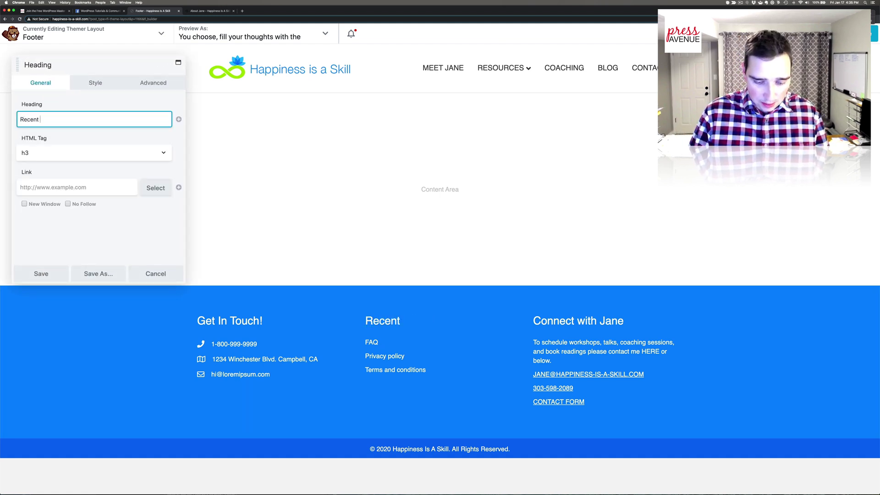
pyautogui.write('News')
pyautogui.click(55, 273)
pyautogui.click(426, 337)
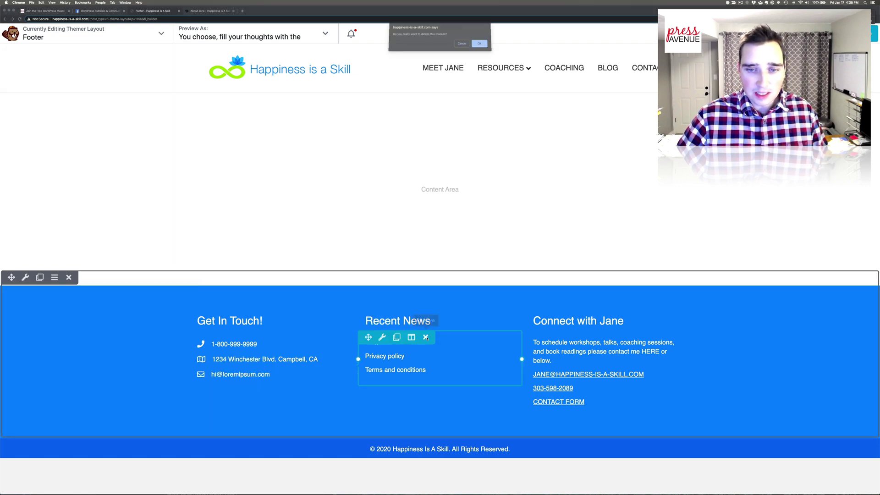
pyautogui.press('Return')
# - Add a Posts module under Recent News using the List layout
pyautogui.click(873, 33)
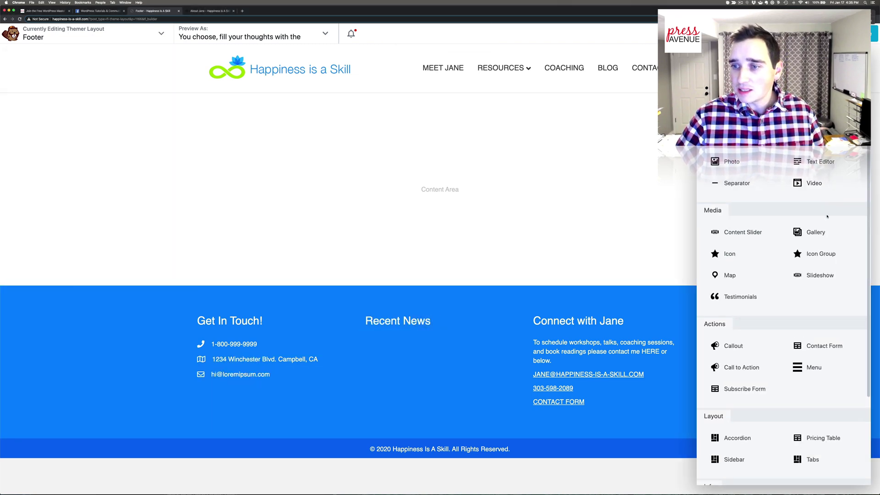
pyautogui.scroll(-3, 780, 344)
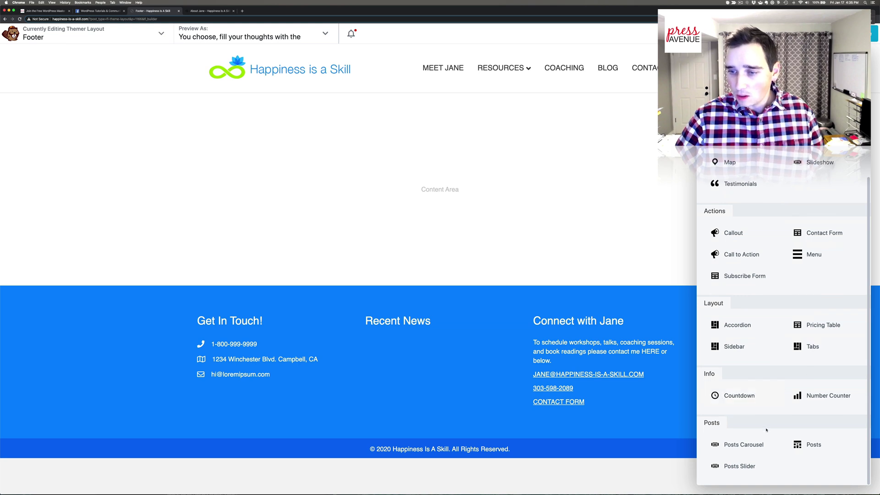
pyautogui.moveTo(819, 444); pyautogui.dragTo(444, 365)
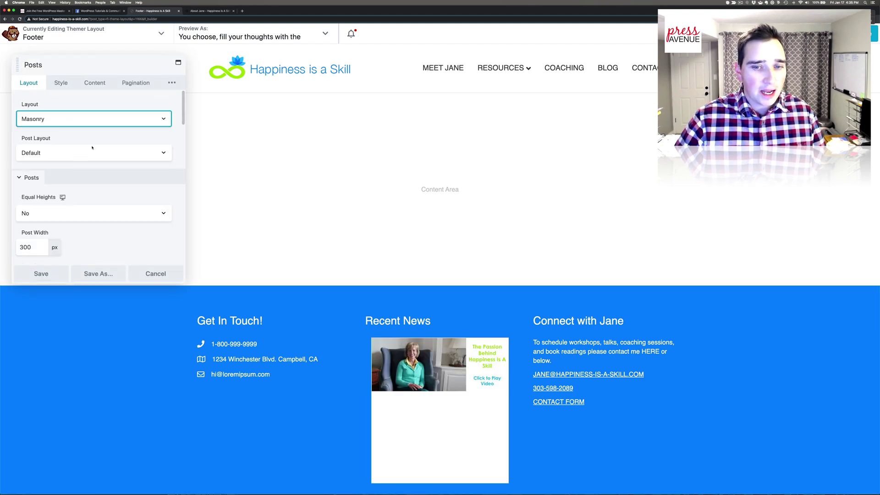
pyautogui.click(53, 123)
pyautogui.click(60, 134)
# - Set 3 posts per page, pagination None, search hidden, and clear the no-results message
pyautogui.scroll(-4, 74, 151)
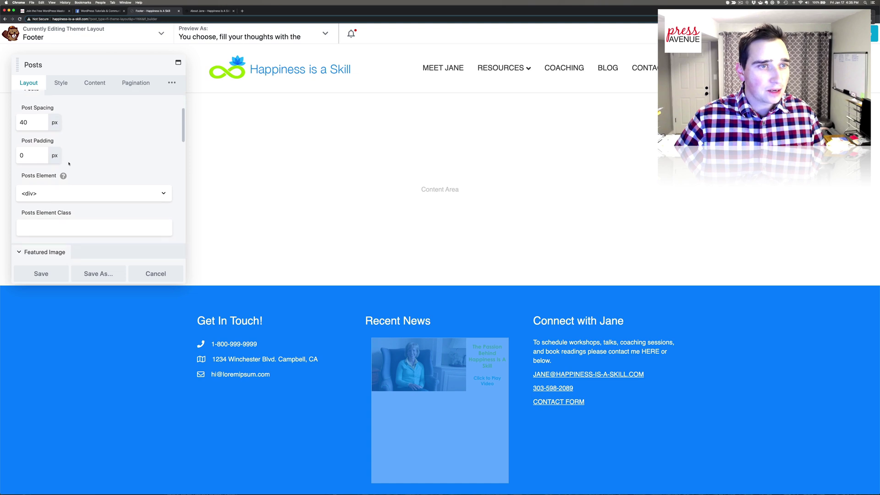
pyautogui.click(136, 82)
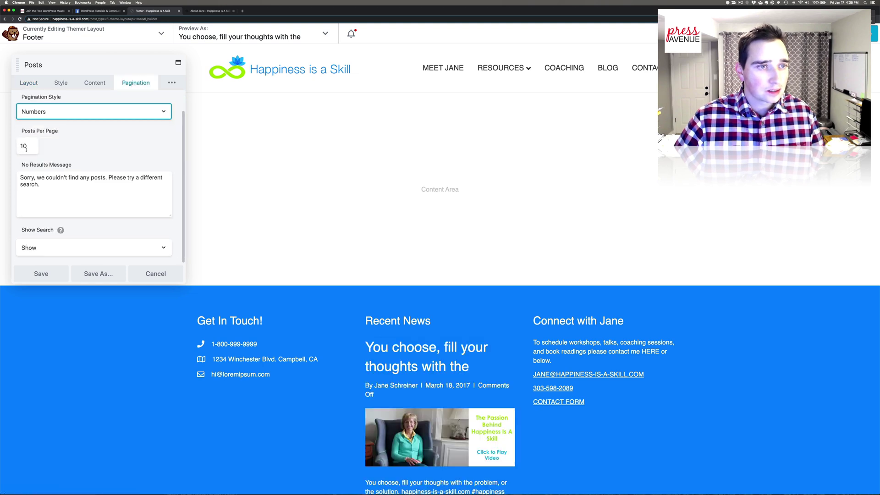
pyautogui.moveTo(26, 145); pyautogui.dragTo(20, 146)
pyautogui.write('3')
pyautogui.click(51, 112)
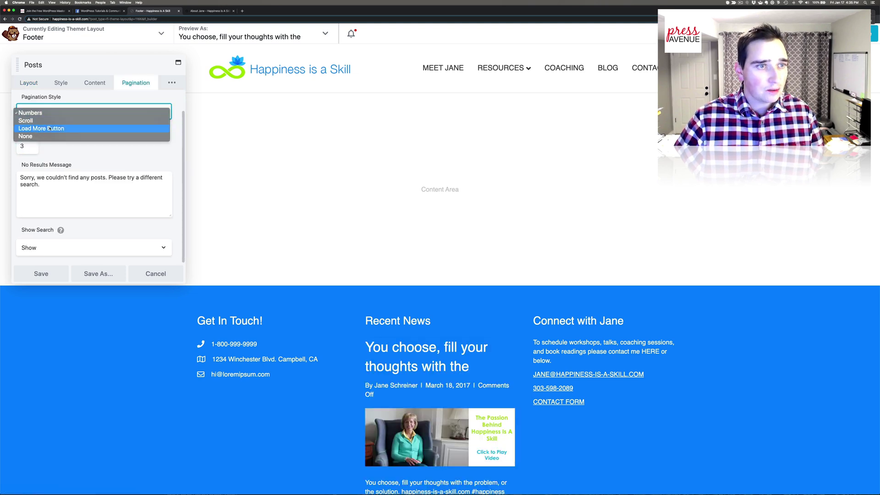
pyautogui.click(52, 136)
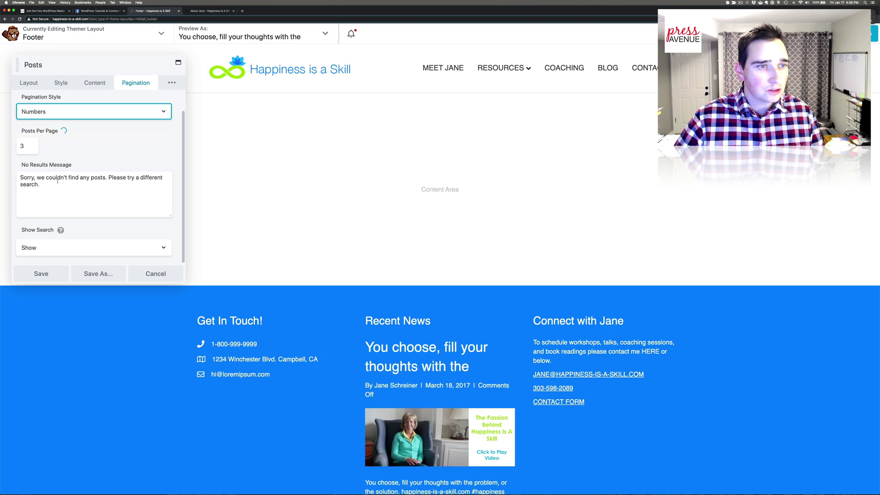
pyautogui.click(67, 251)
pyautogui.click(37, 255)
pyautogui.moveTo(43, 185); pyautogui.dragTo(17, 166)
pyautogui.press('BackSpace')
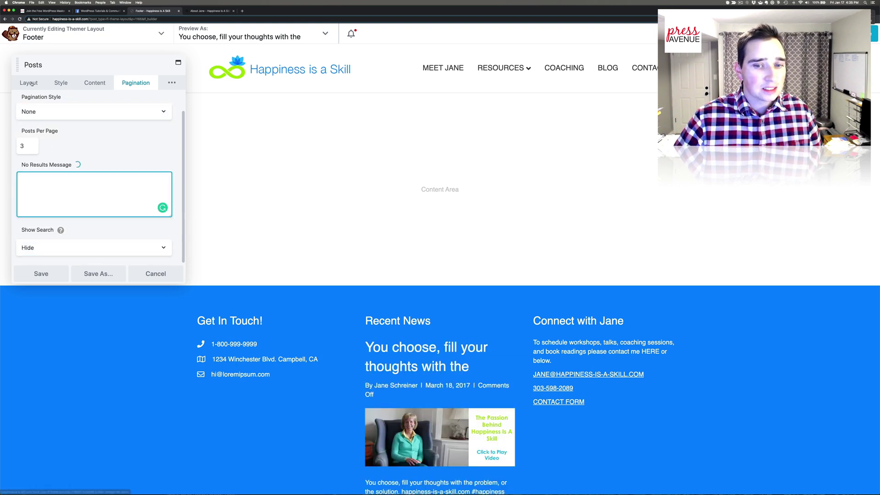
pyautogui.click(29, 83)
pyautogui.scroll(-10, 108, 179)
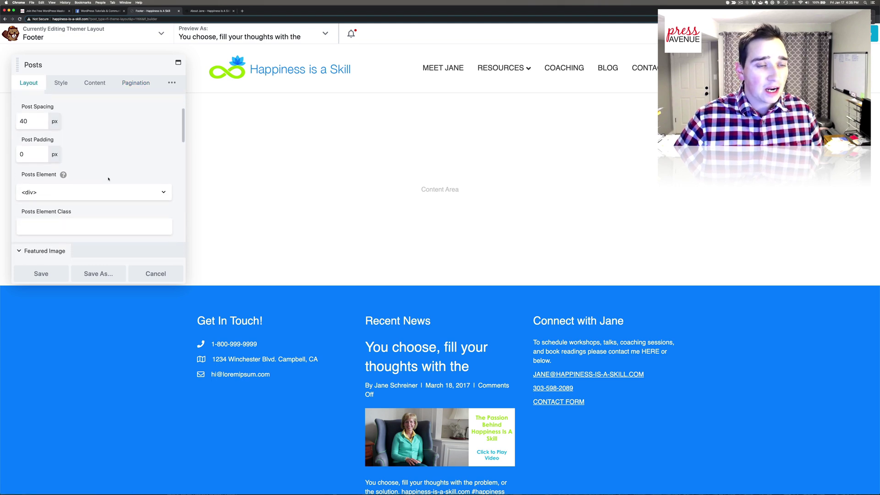
# - Hide the featured images, authors and dates in the Recent News post list
pyautogui.click(105, 168)
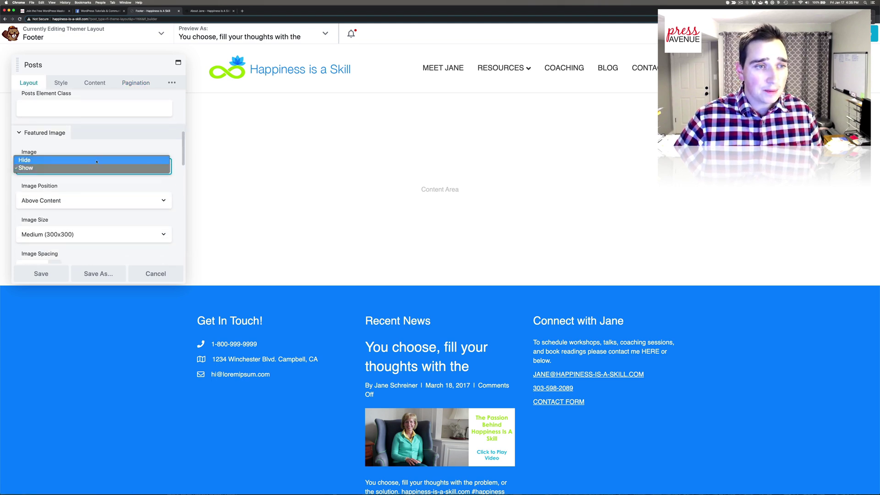
pyautogui.click(96, 160)
pyautogui.scroll(-5, 94, 197)
pyautogui.scroll(-6, 94, 197)
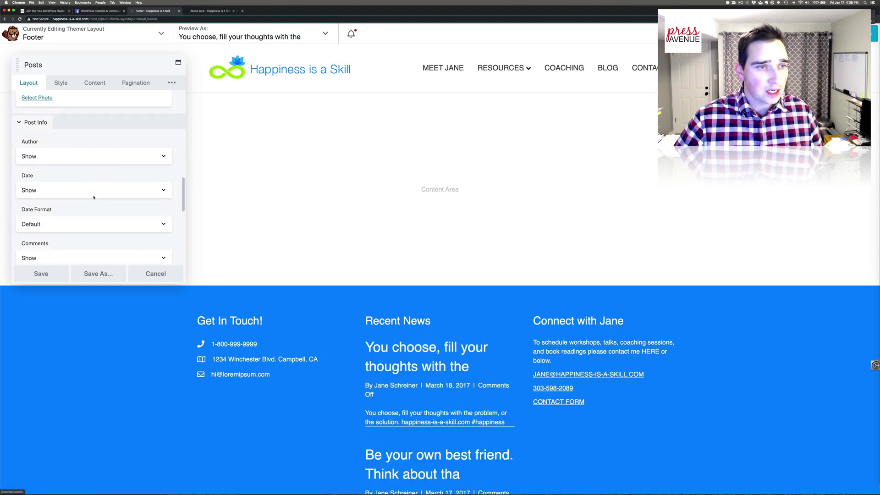
pyautogui.click(54, 143)
pyautogui.click(54, 135)
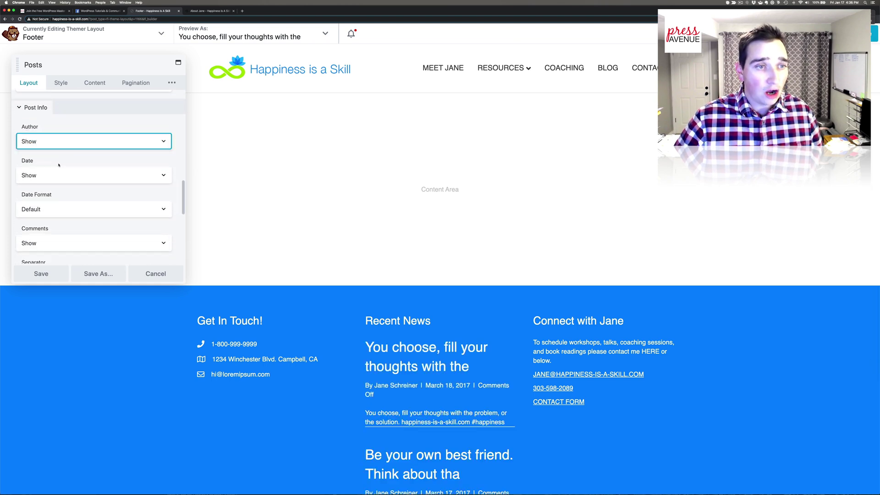
pyautogui.click(58, 175)
pyautogui.click(58, 169)
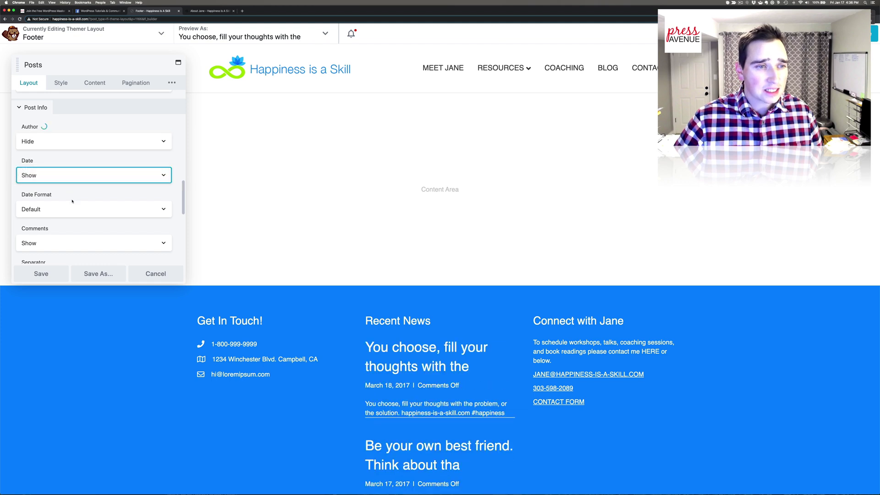
# - Hide each post's comments info and its post content
pyautogui.scroll(-2, 58, 174)
pyautogui.click(56, 176)
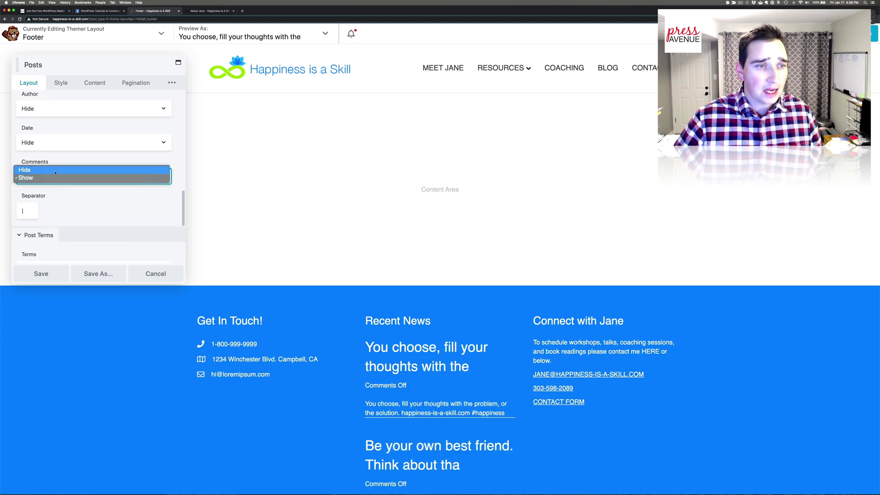
pyautogui.click(56, 170)
pyautogui.scroll(-3, 91, 207)
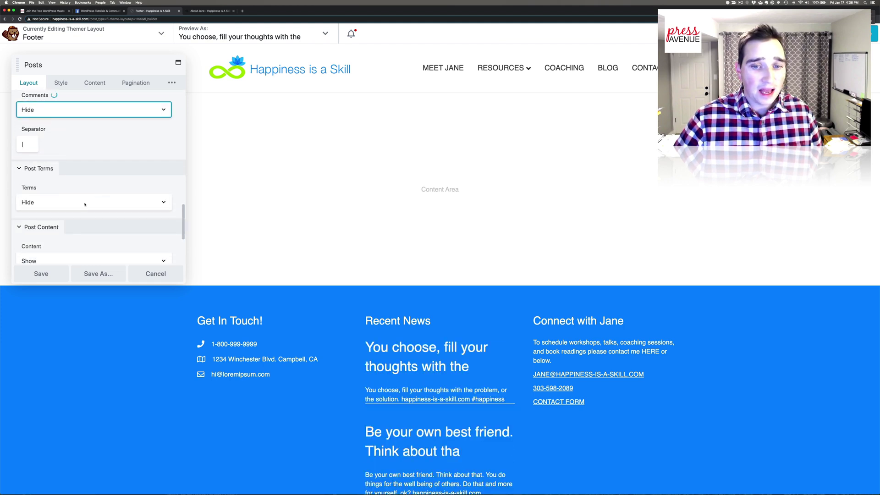
pyautogui.scroll(-3, 85, 205)
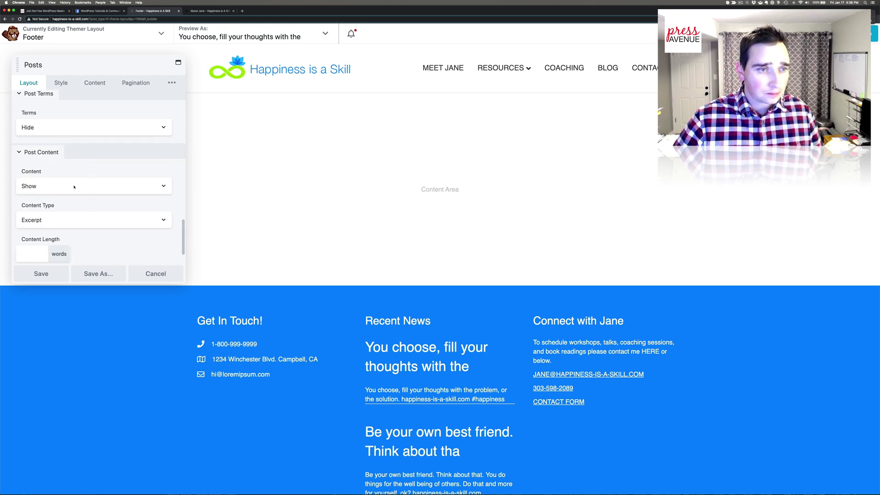
pyautogui.click(72, 185)
pyautogui.click(72, 179)
pyautogui.click(69, 185)
pyautogui.click(69, 186)
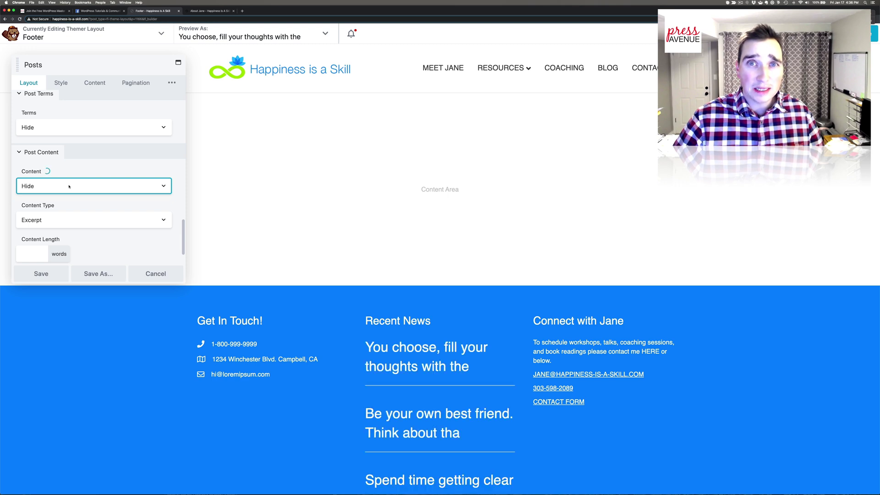
pyautogui.scroll(-2, 90, 204)
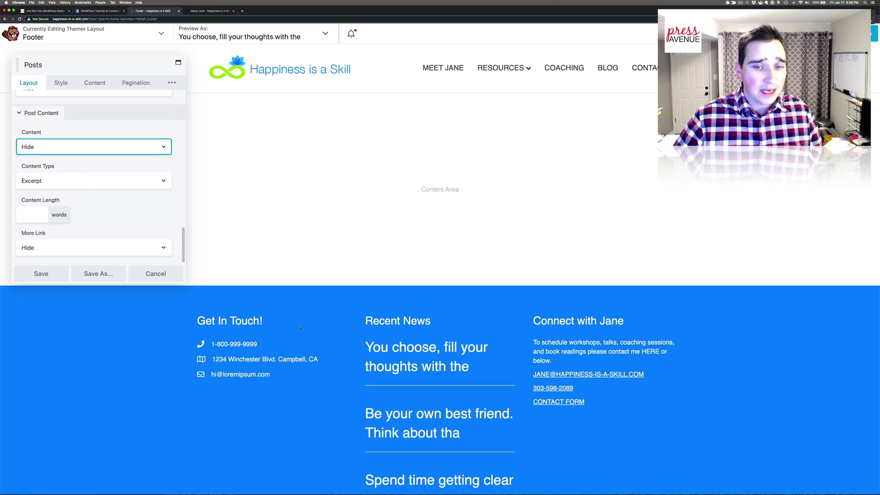
# - Set the Recent News post title font size to 14px in the Style tab
pyautogui.click(59, 83)
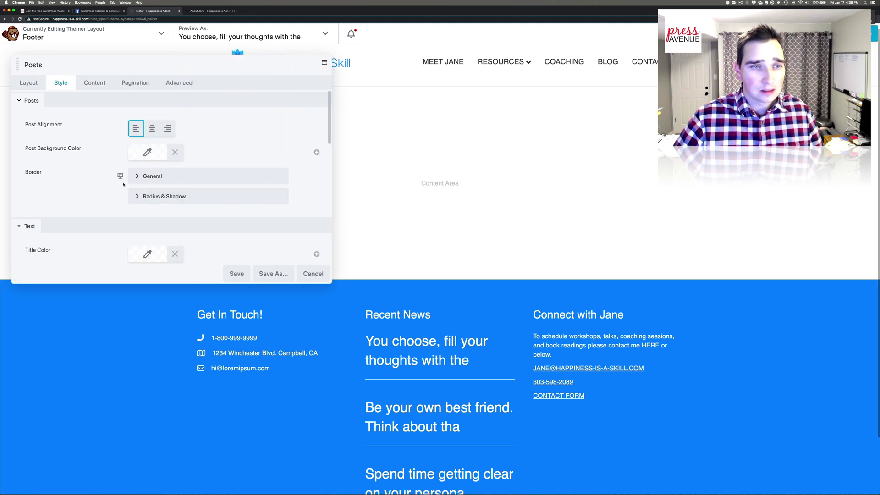
pyautogui.scroll(-5, 145, 137)
pyautogui.click(142, 146)
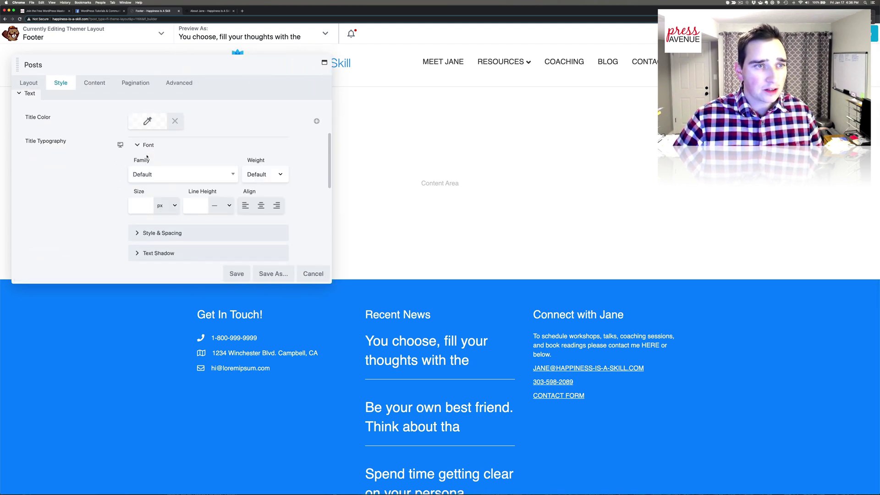
pyautogui.scroll(-1, 144, 175)
pyautogui.click(146, 190)
pyautogui.write('12')
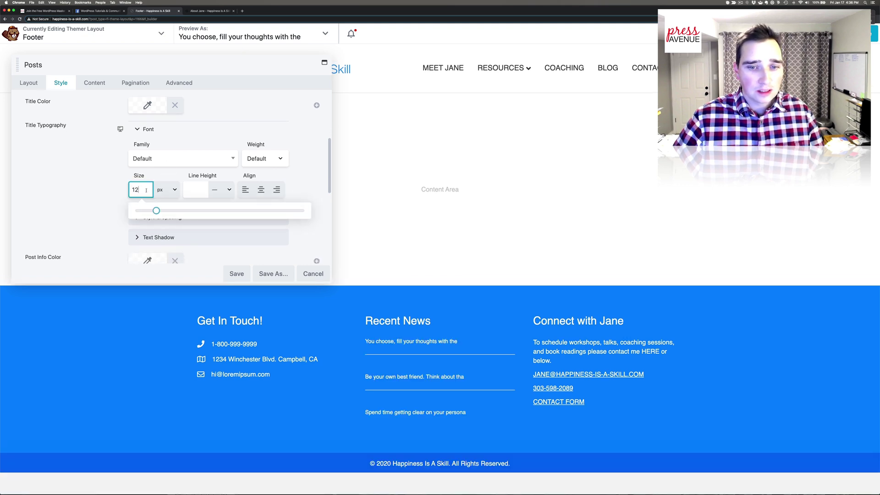
pyautogui.moveTo(156, 210); pyautogui.dragTo(159, 211)
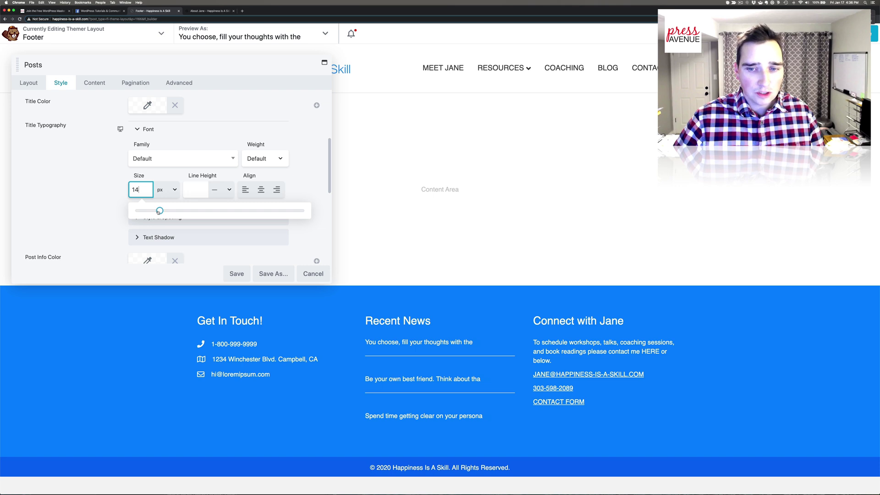
# - Look over the post list's border settings in the Style tab
pyautogui.scroll(-5, 88, 186)
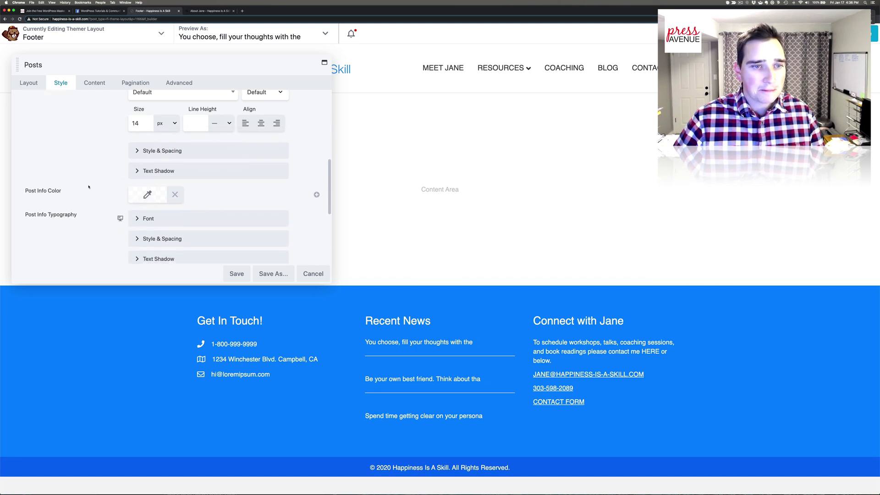
pyautogui.scroll(-1, 88, 187)
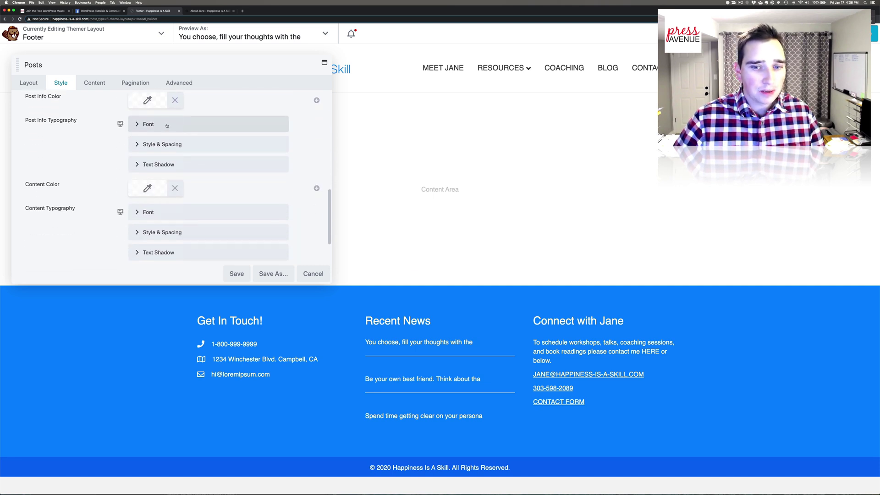
pyautogui.scroll(-3, 61, 165)
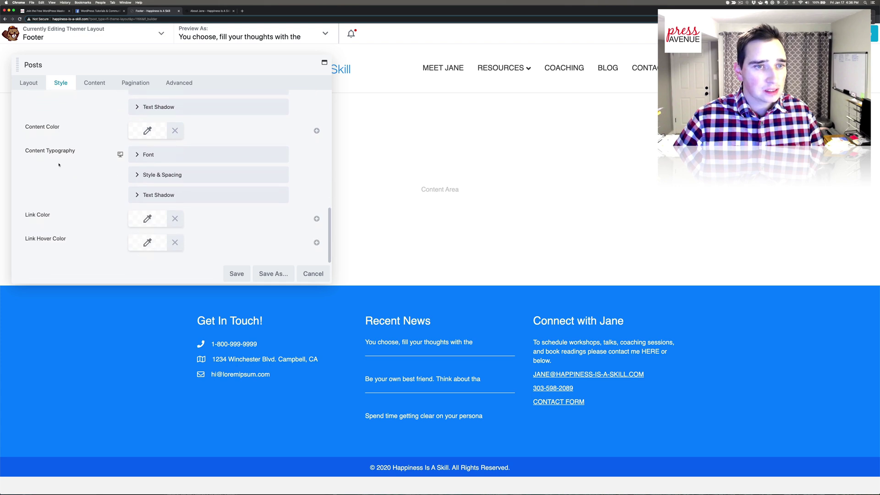
pyautogui.scroll(7, 61, 165)
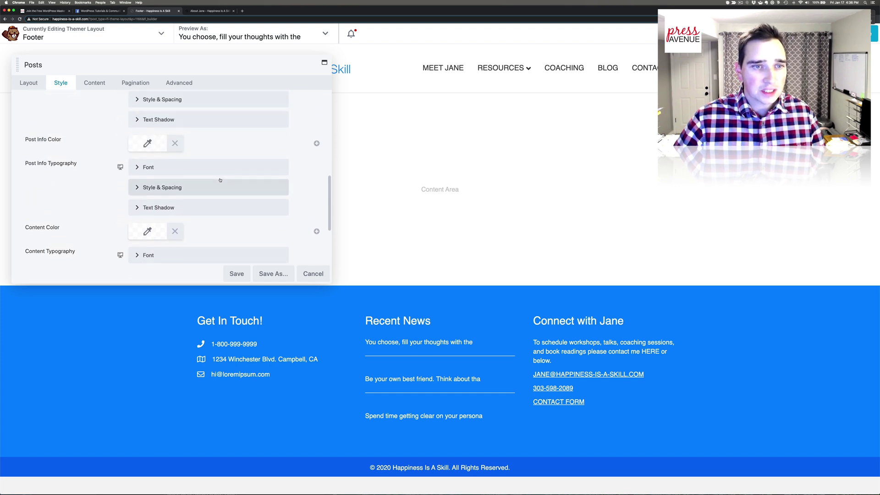
pyautogui.scroll(1, 220, 180)
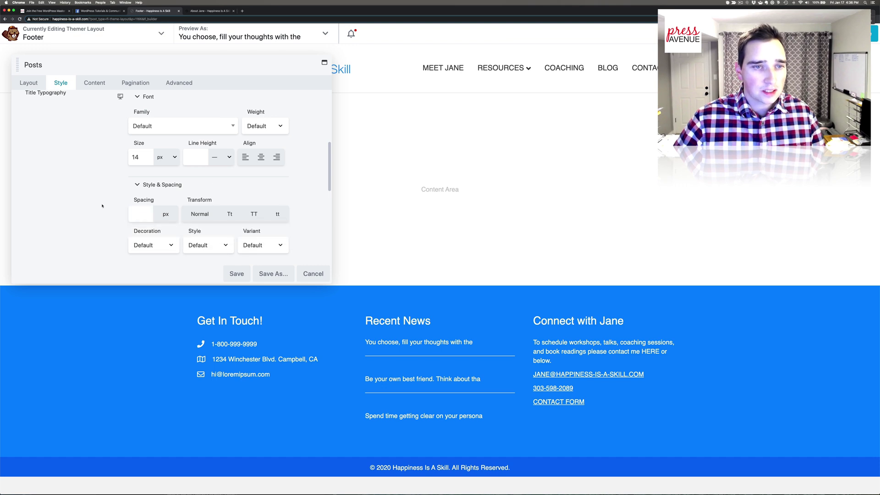
pyautogui.scroll(5, 102, 206)
pyautogui.scroll(1, 103, 206)
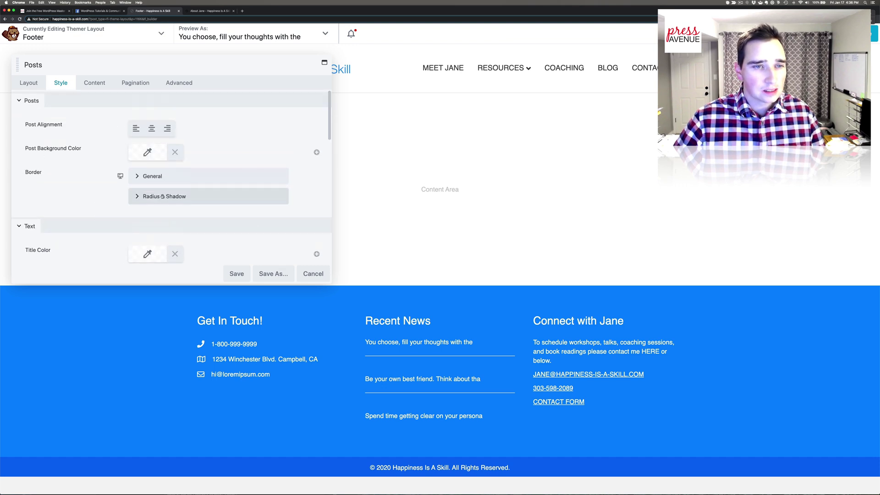
pyautogui.click(155, 177)
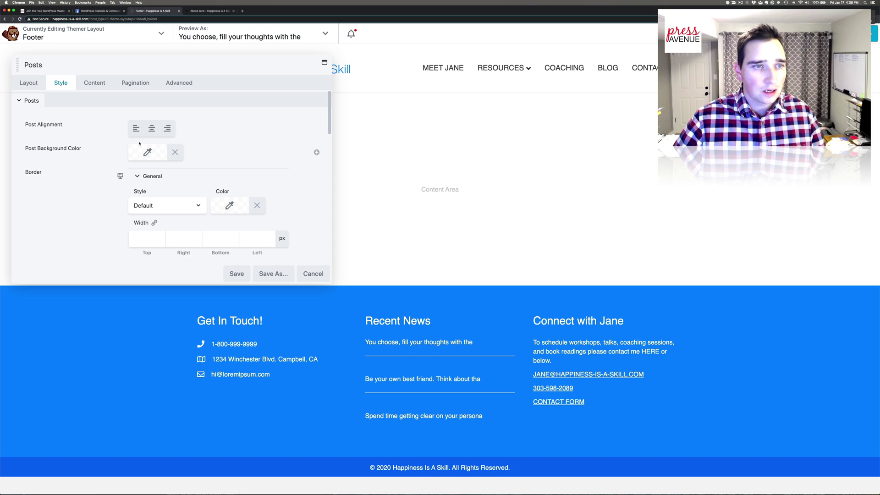
# - Set the post list's top margin to 5 and bottom margin to 0
pyautogui.click(178, 83)
pyautogui.click(151, 124)
pyautogui.write('0')
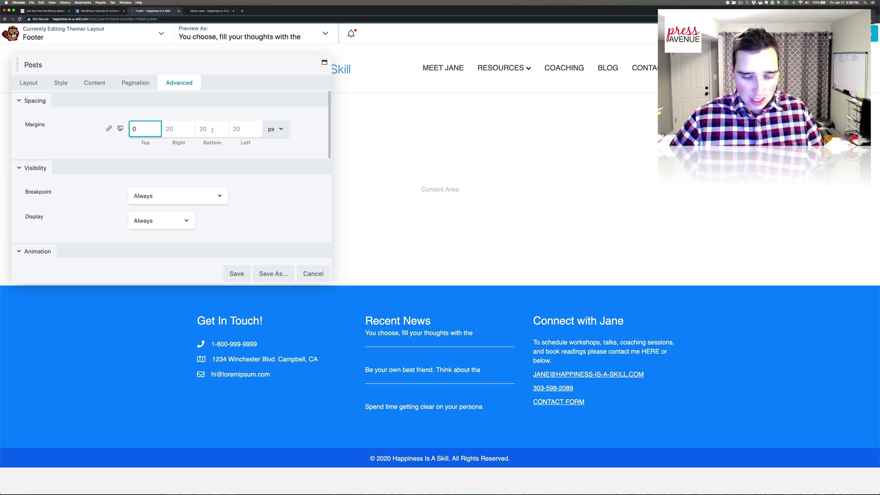
pyautogui.press('BackSpace')
pyautogui.write('5')
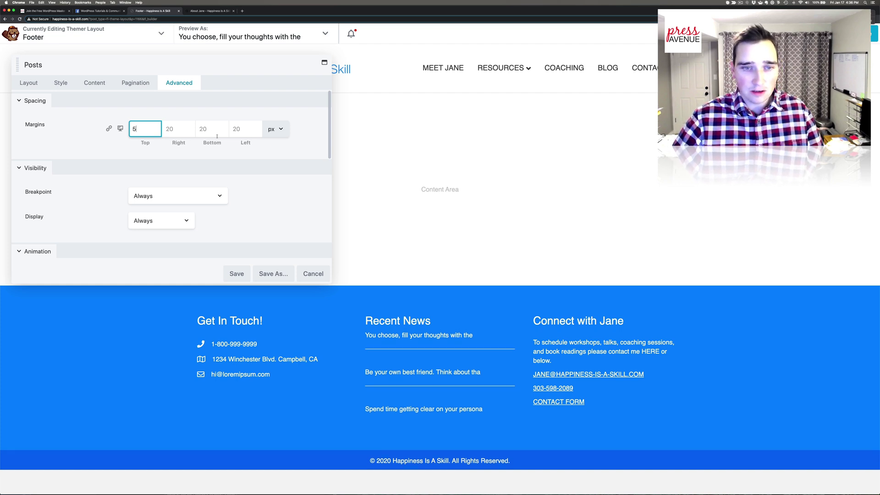
pyautogui.click(212, 130)
pyautogui.write('5')
pyautogui.press('BackSpace')
pyautogui.write('0')
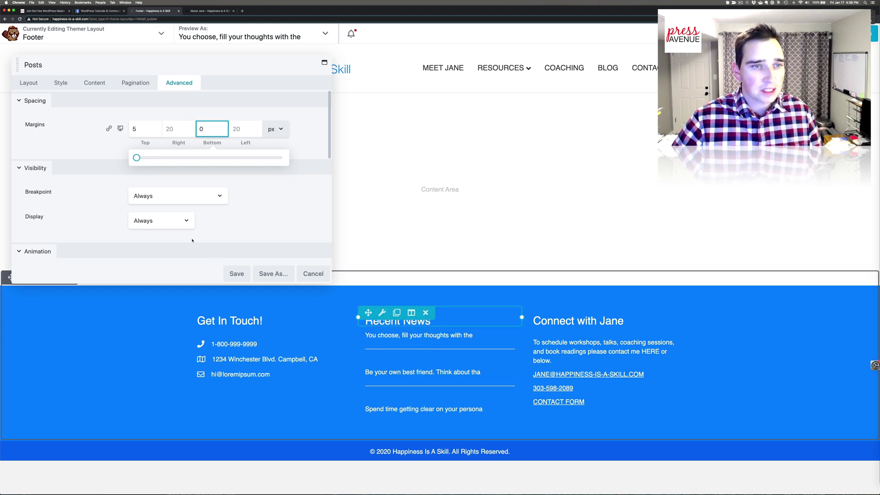
# - Inspect the Custom Query's Posts and Categories filter fields, then return to the Style settings
pyautogui.click(98, 88)
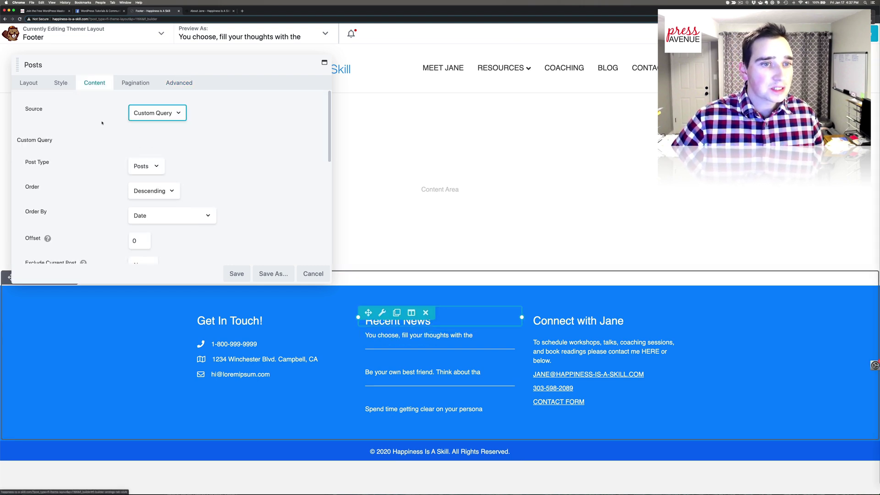
pyautogui.scroll(-5, 103, 122)
pyautogui.click(61, 82)
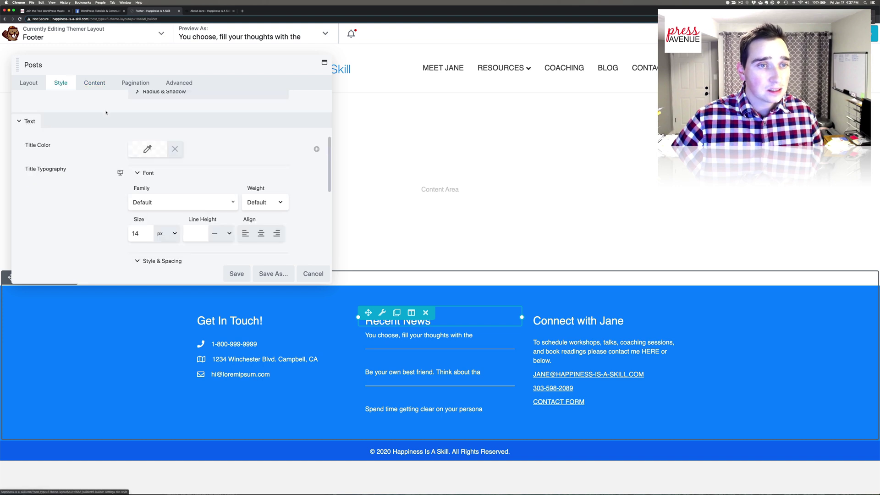
pyautogui.click(98, 87)
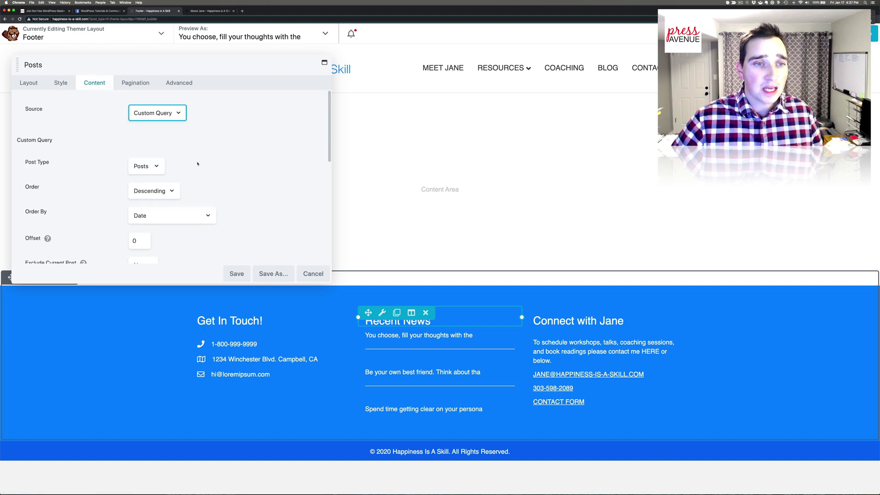
pyautogui.scroll(-3, 197, 164)
pyautogui.scroll(-3, 198, 164)
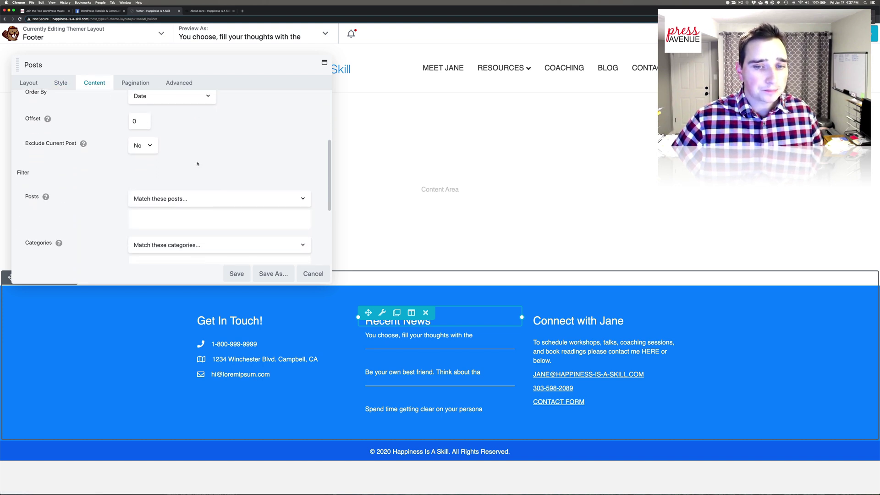
pyautogui.scroll(5, 198, 164)
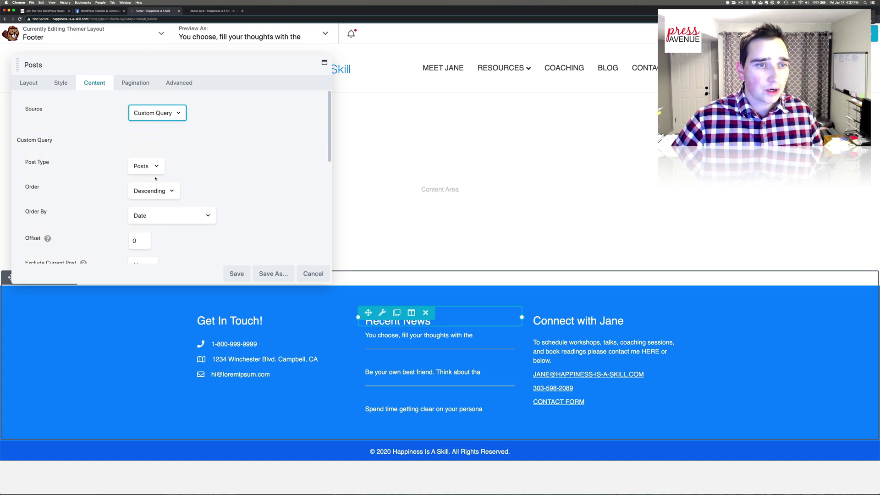
pyautogui.scroll(-5, 228, 198)
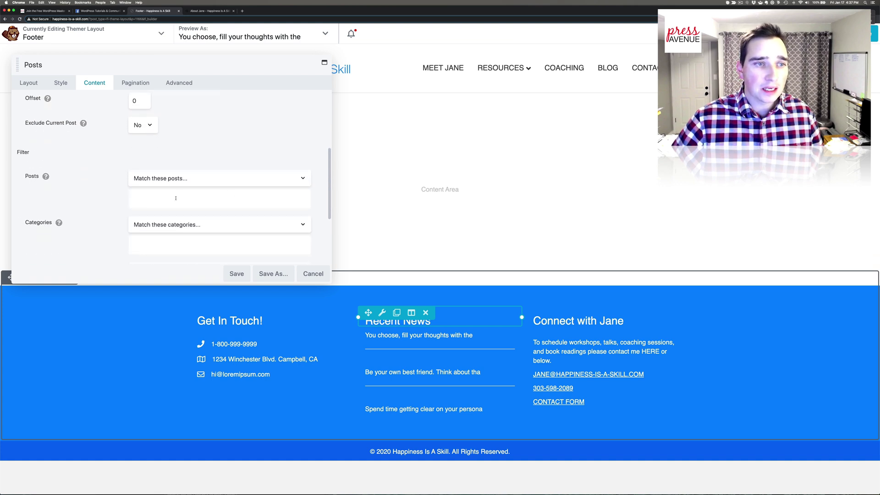
pyautogui.click(149, 198)
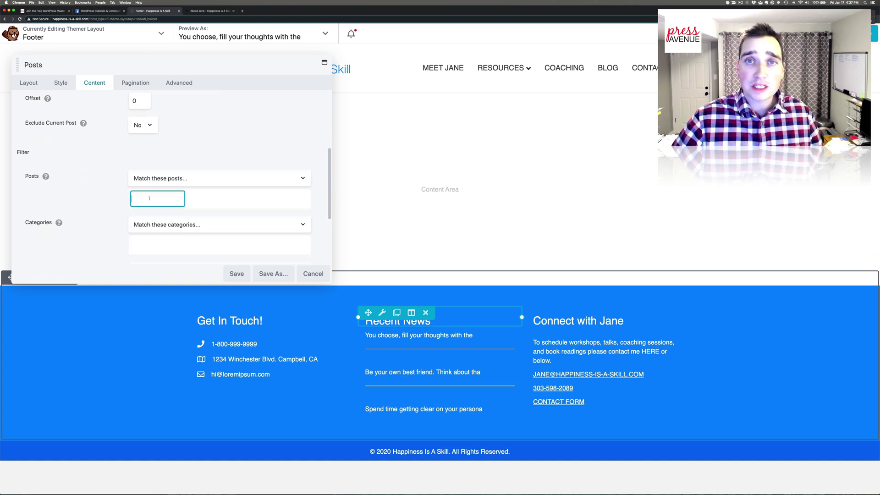
pyautogui.click(160, 246)
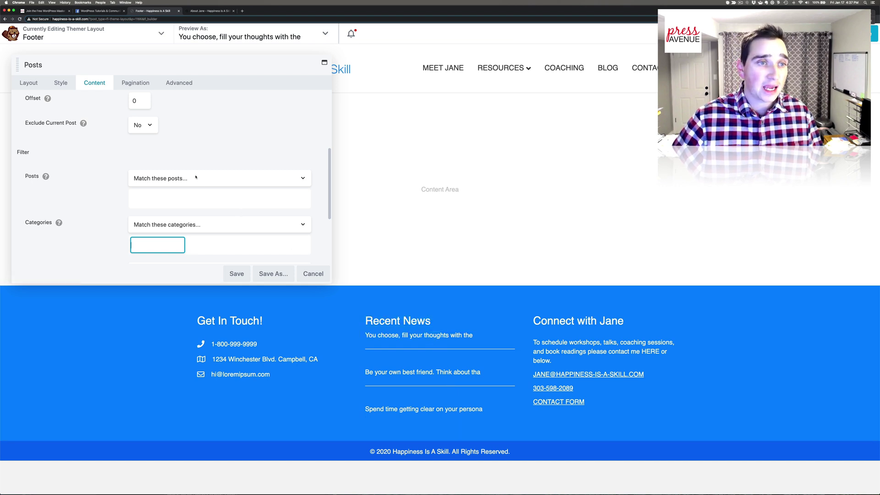
pyautogui.scroll(-5, 196, 177)
pyautogui.click(60, 83)
# - Review the post list's radius and shadow settings in the Style tab
pyautogui.scroll(-2, 96, 158)
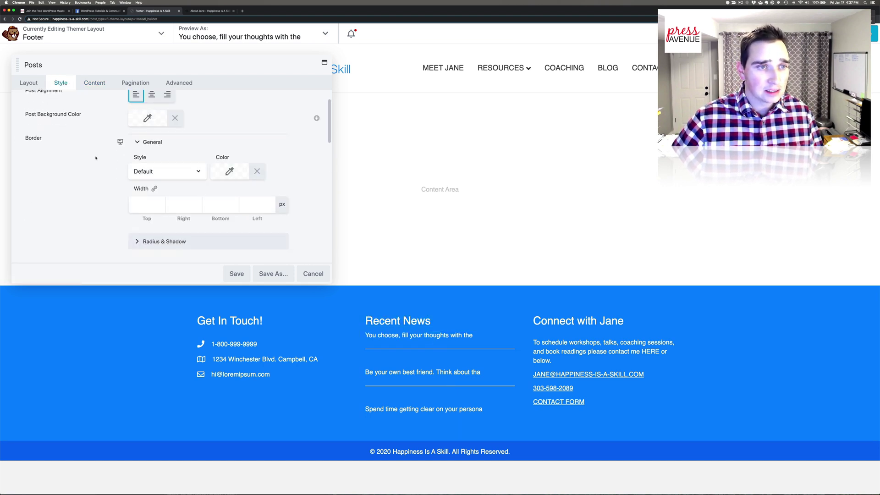
pyautogui.scroll(-3, 155, 165)
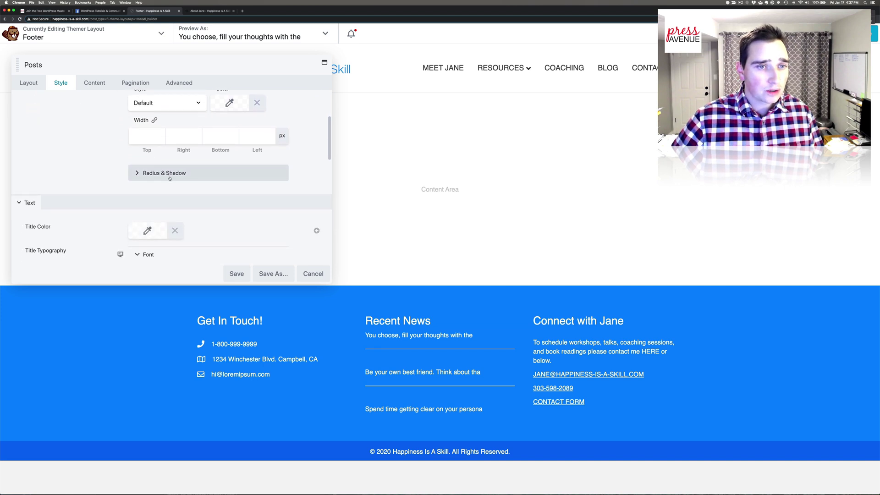
pyautogui.click(168, 178)
pyautogui.scroll(-2, 168, 177)
pyautogui.scroll(-9, 168, 178)
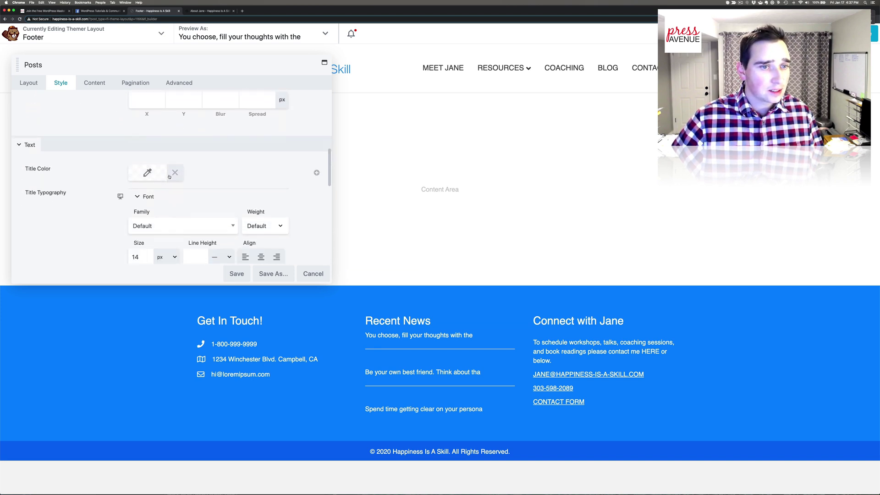
pyautogui.scroll(-8, 169, 177)
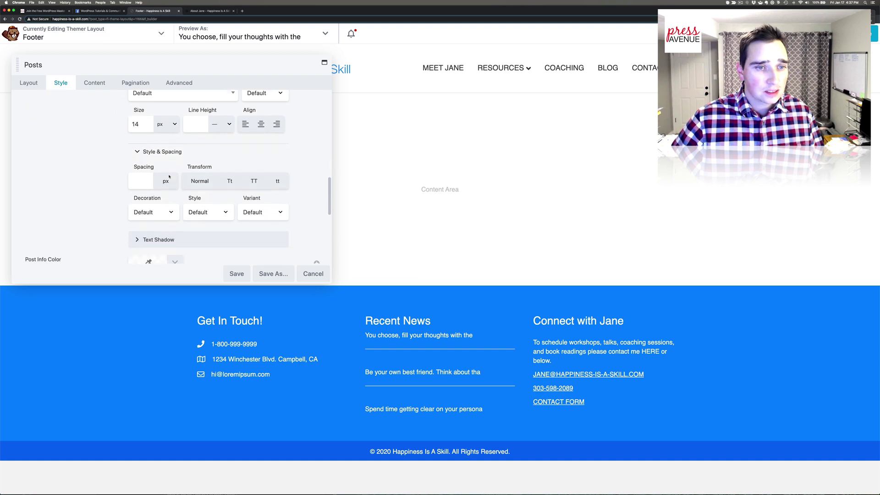
pyautogui.scroll(-4, 171, 176)
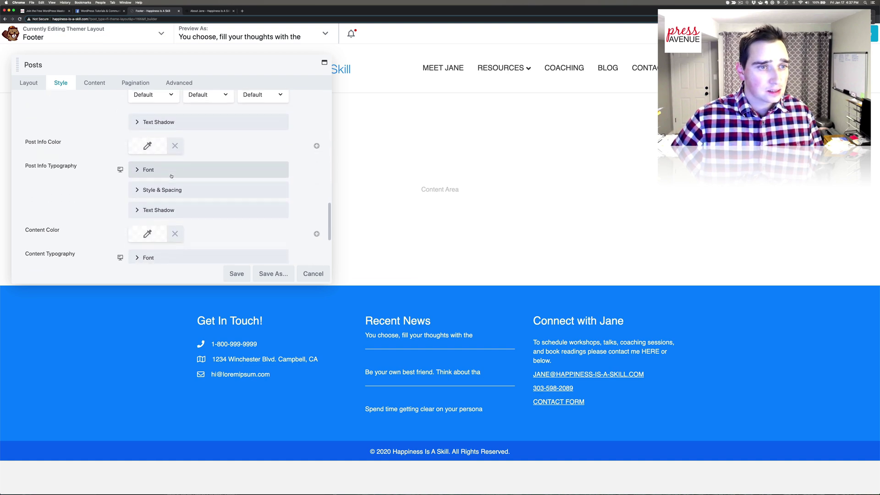
pyautogui.scroll(-3, 171, 176)
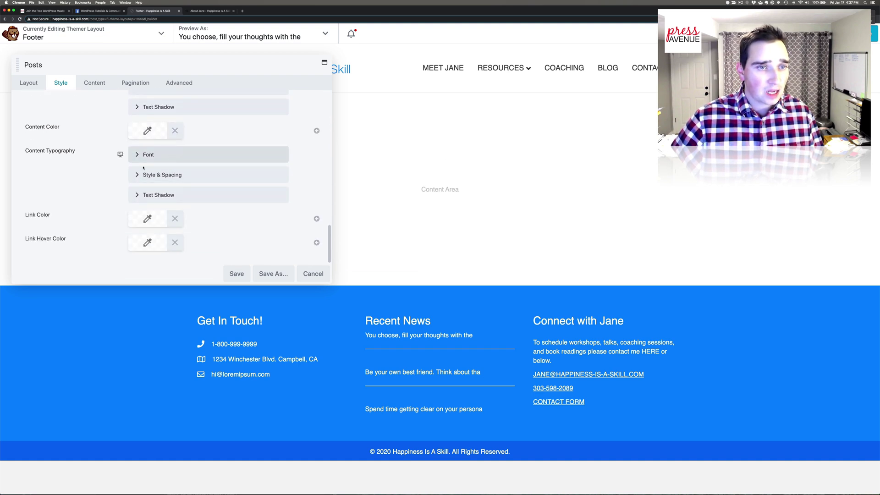
# - Set the Layout tab's post spacing to 32 px and save the module
pyautogui.click(28, 83)
pyautogui.scroll(-2, 221, 172)
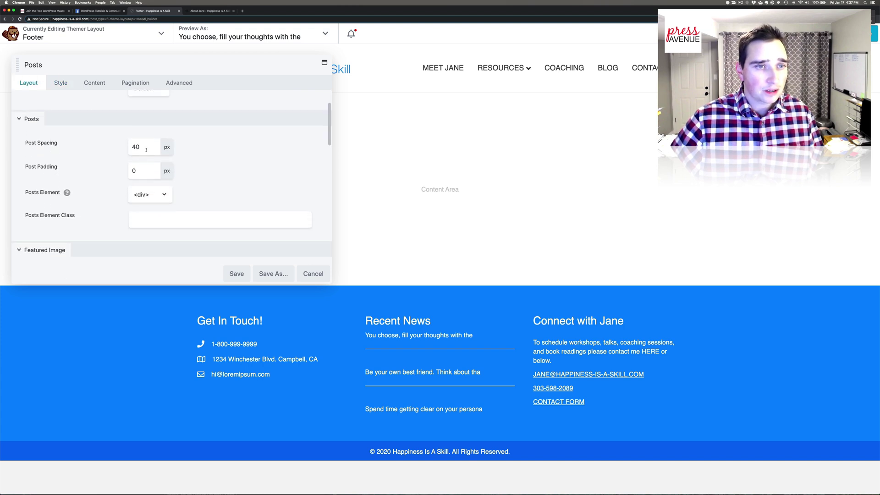
pyautogui.doubleClick(142, 149)
pyautogui.write('38')
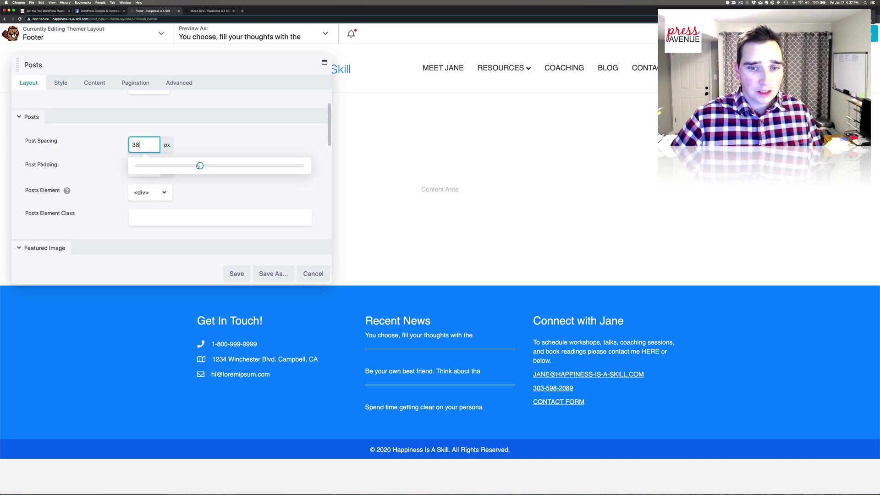
pyautogui.moveTo(198, 166); pyautogui.dragTo(188, 169)
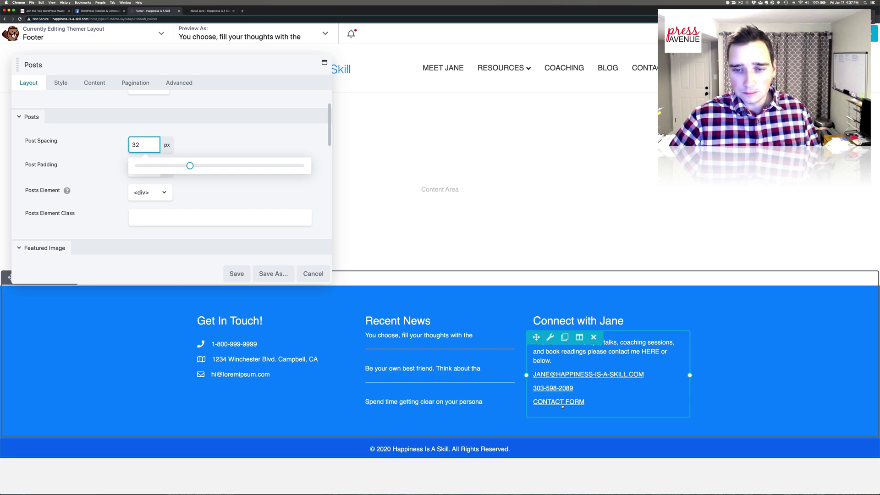
pyautogui.click(283, 188)
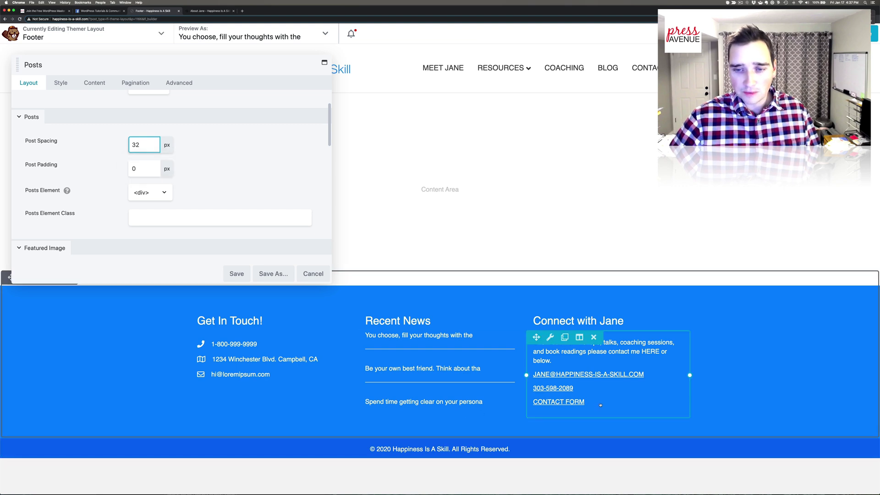
pyautogui.click(236, 273)
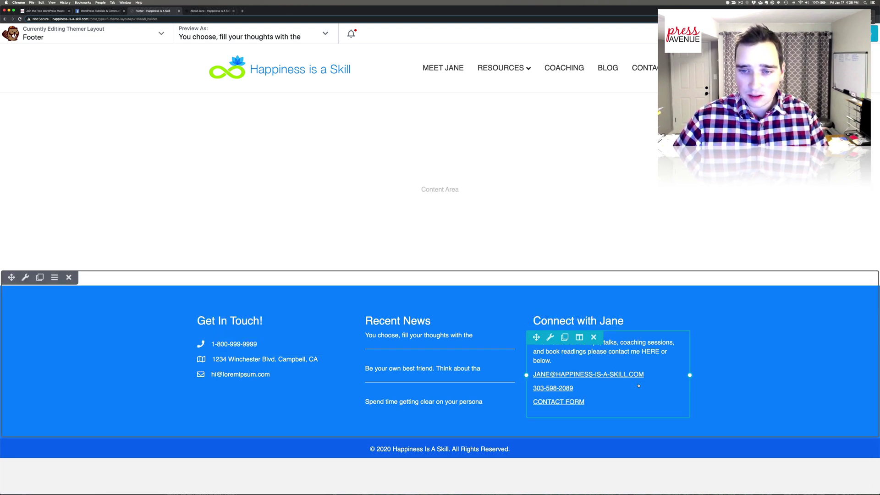
# - Copy the contact email and use it as the envelope row's mailto: link and text, then save
pyautogui.click(598, 403)
pyautogui.tripleClick(169, 198)
pyautogui.press('super+c')
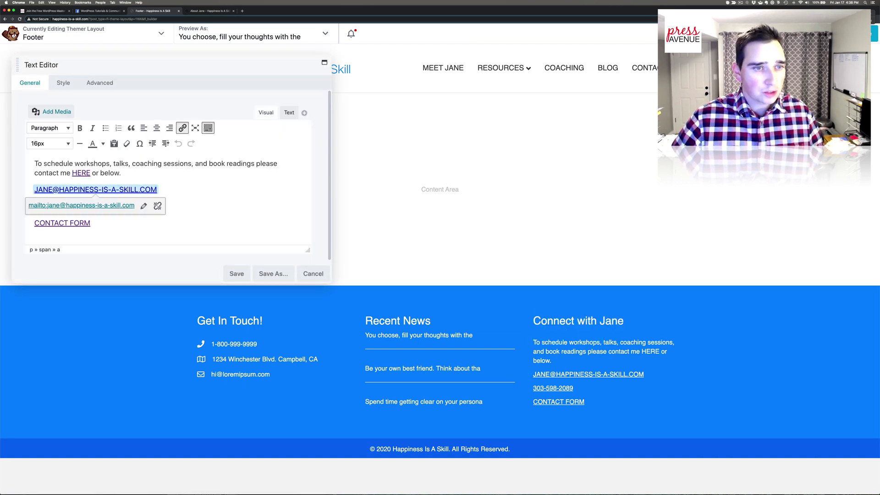
pyautogui.click(260, 382)
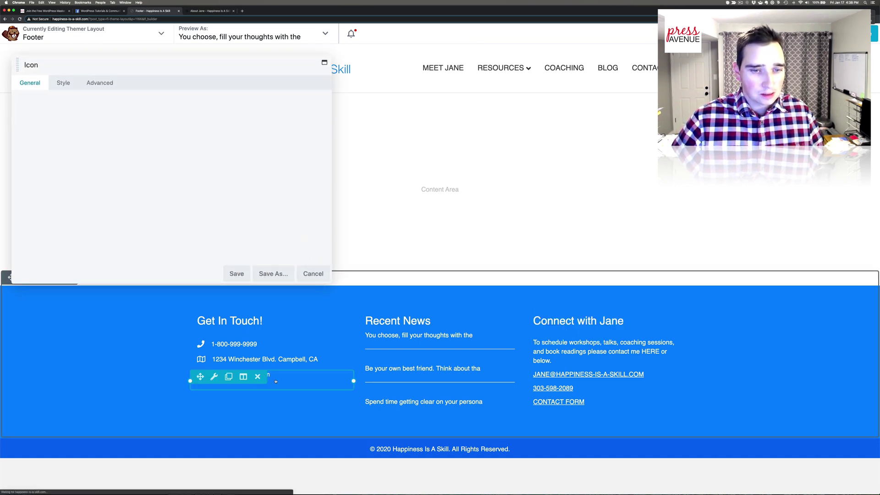
pyautogui.scroll(-1, 153, 176)
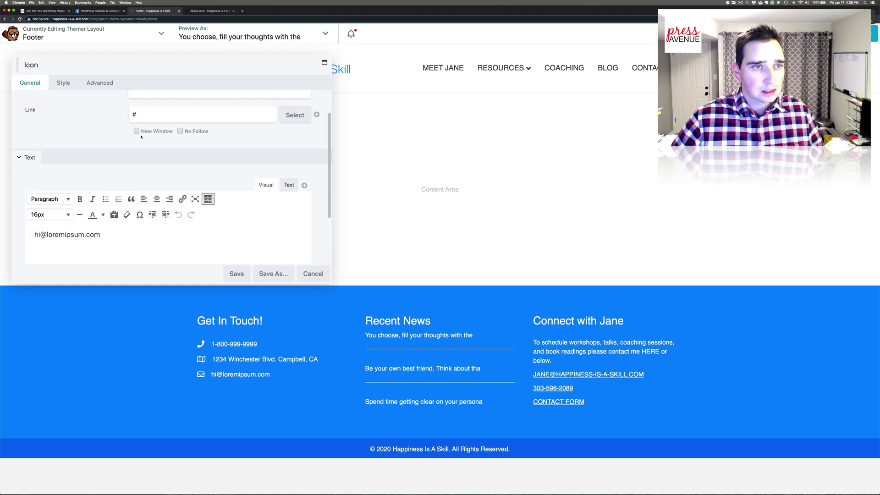
pyautogui.moveTo(147, 111); pyautogui.dragTo(122, 111)
pyautogui.write('mailto:')
pyautogui.press('super+v')
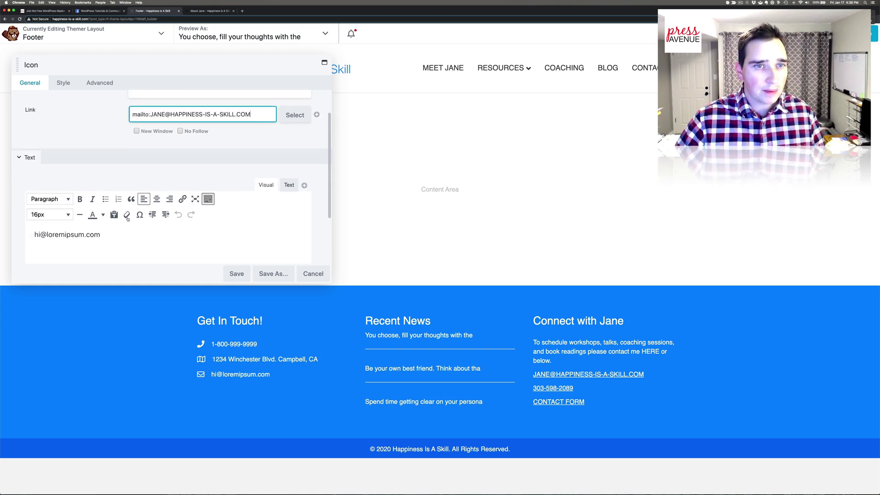
pyautogui.tripleClick(113, 234)
pyautogui.press('super+v')
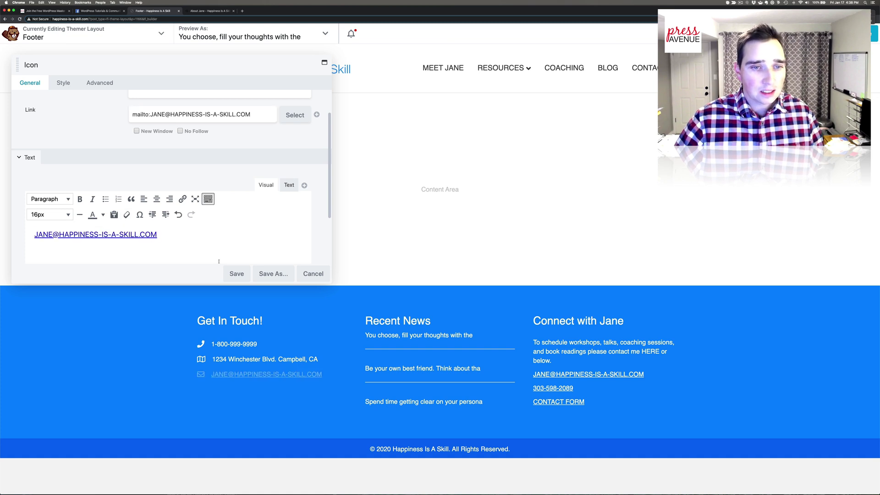
pyautogui.click(237, 274)
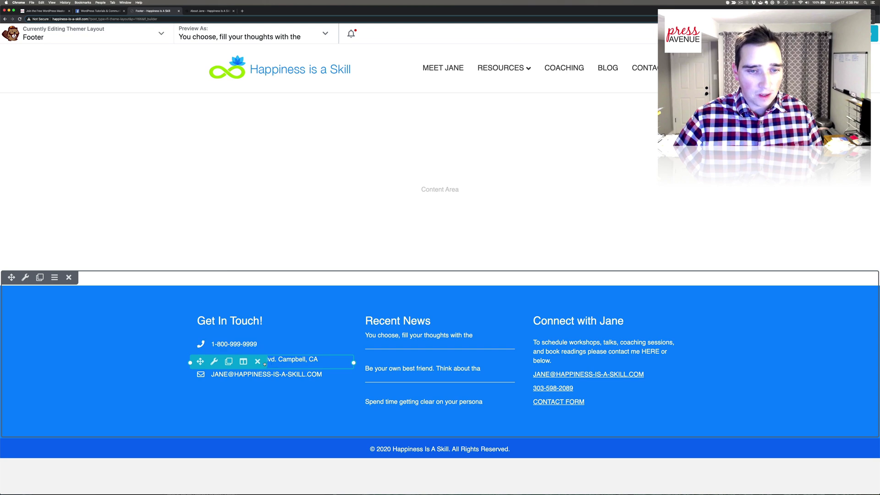
# - Delete the address row and remove the phone and email lines from the contact text
pyautogui.click(258, 362)
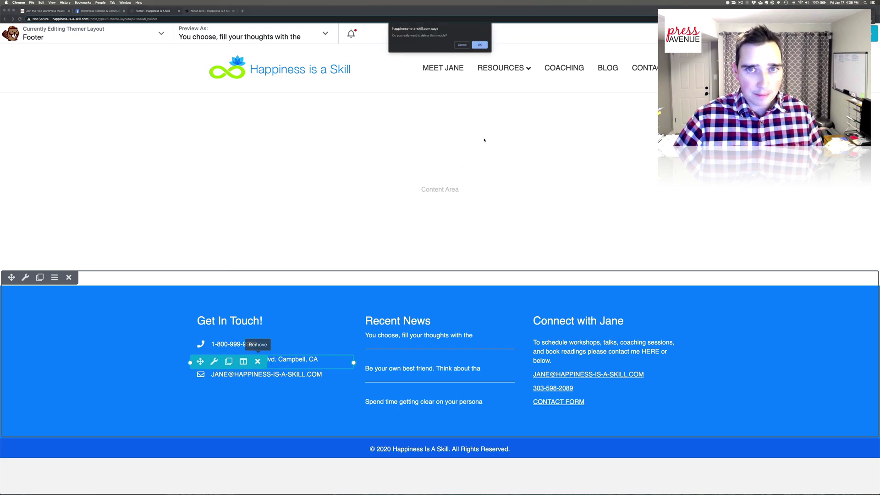
pyautogui.click(479, 44)
pyautogui.click(595, 357)
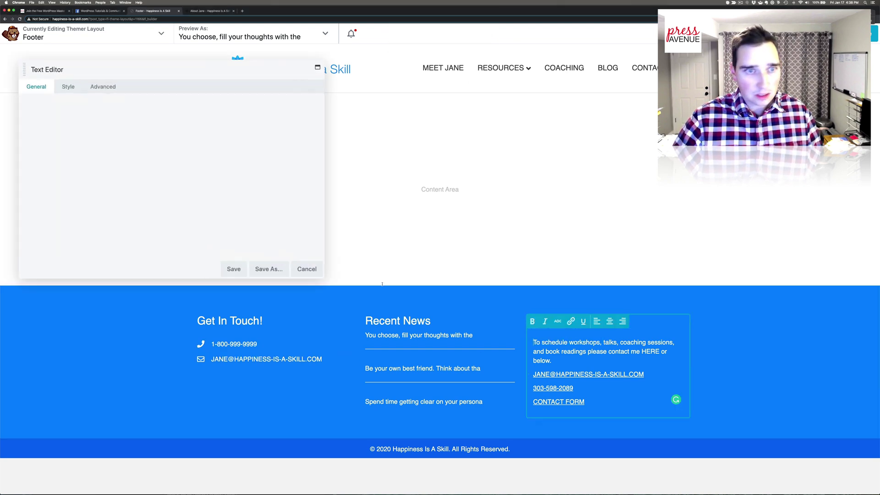
pyautogui.moveTo(119, 206); pyautogui.dragTo(31, 205)
pyautogui.press('super+c')
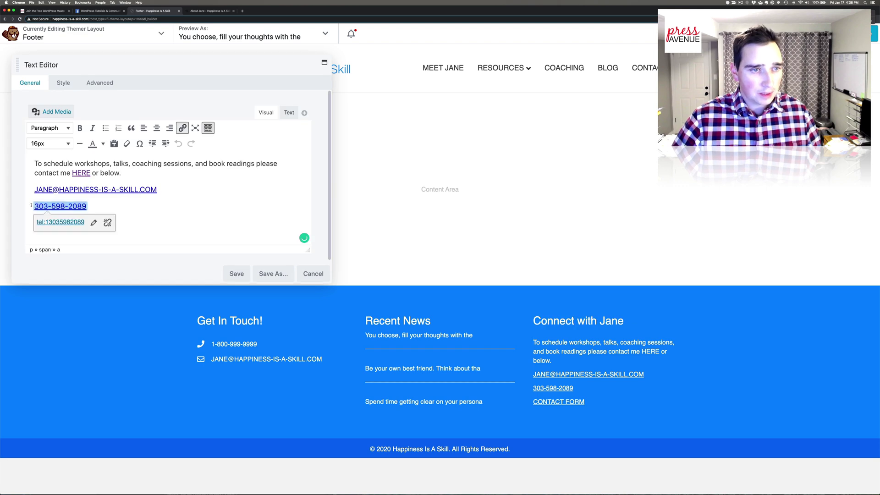
pyautogui.press('BackSpace')
pyautogui.moveTo(160, 189); pyautogui.dragTo(31, 190)
pyautogui.press('BackSpace')
pyautogui.press('BackSpace')
pyautogui.press('BackSpace')
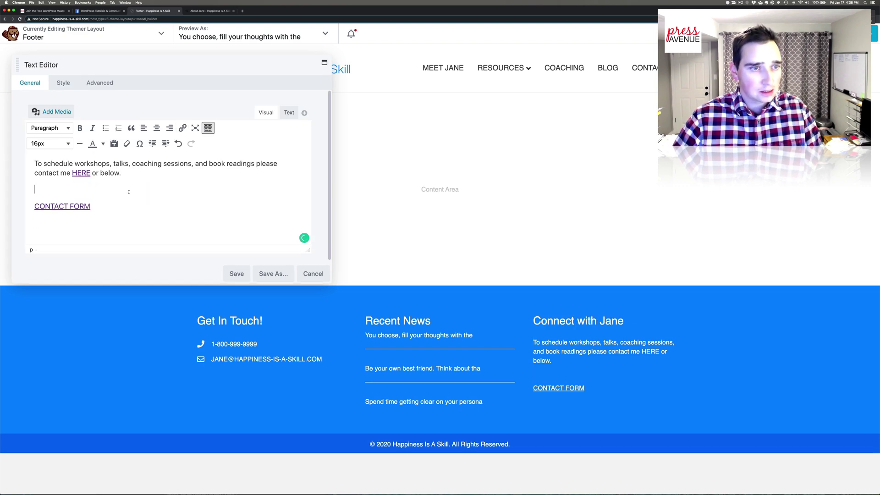
pyautogui.click(250, 274)
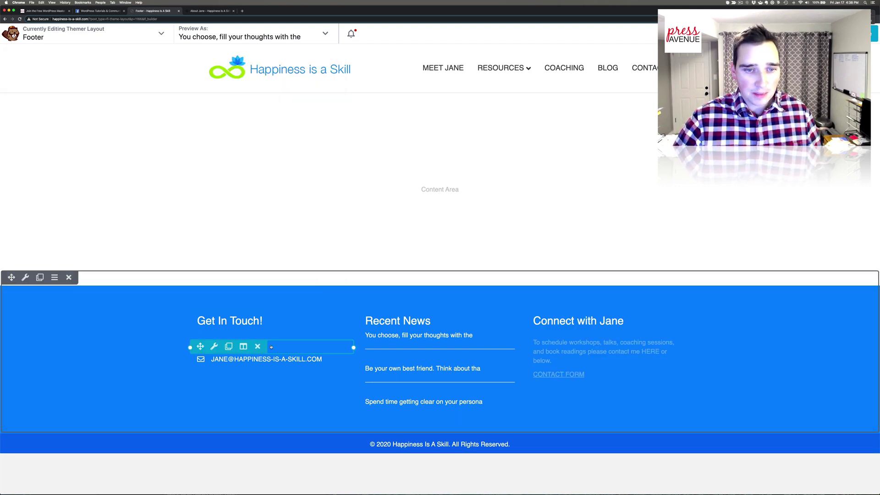
# - Give the phone row a tel: link with country code and the real number, then save
pyautogui.click(204, 345)
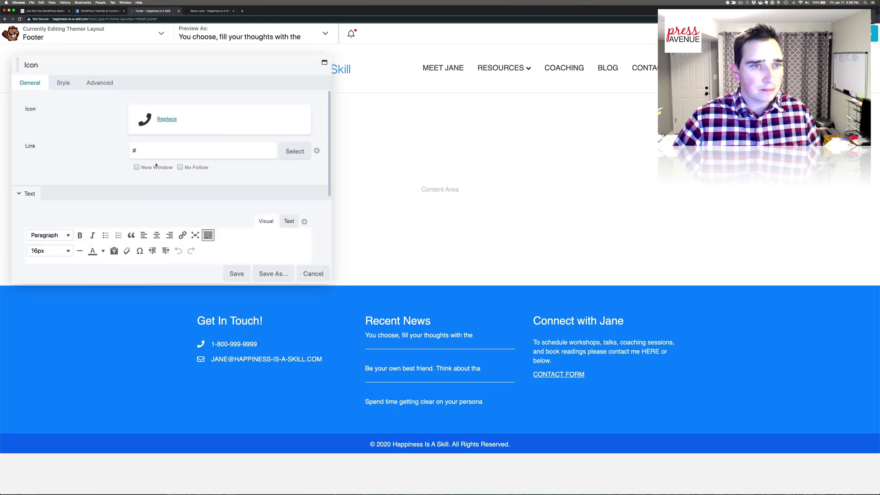
pyautogui.click(141, 150)
pyautogui.write('1')
pyautogui.scroll(-2, 174, 193)
pyautogui.tripleClick(133, 235)
pyautogui.press('super+v')
pyautogui.click(233, 275)
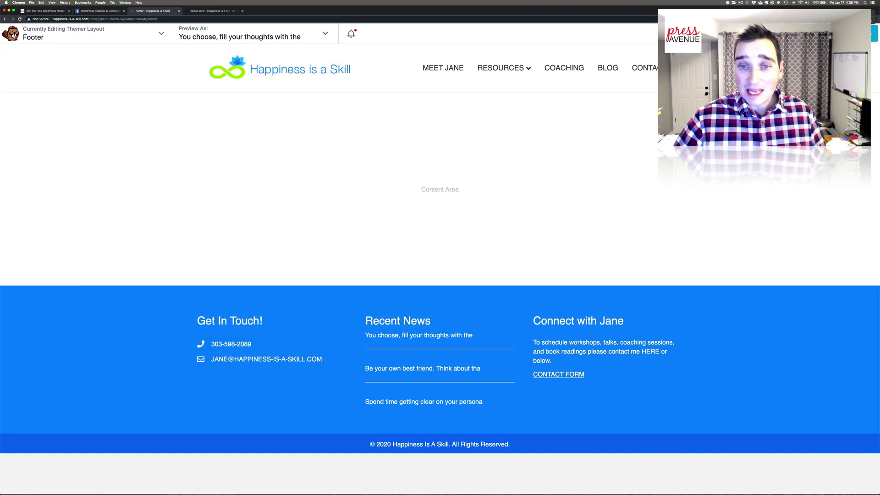
# - Publish the footer layout and scroll the live home page down to the footer
pyautogui.click(874, 33)
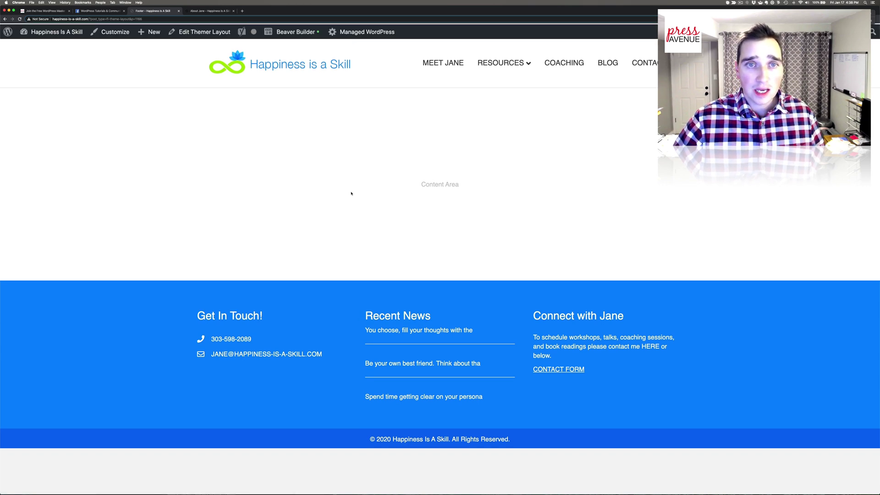
pyautogui.click(341, 64)
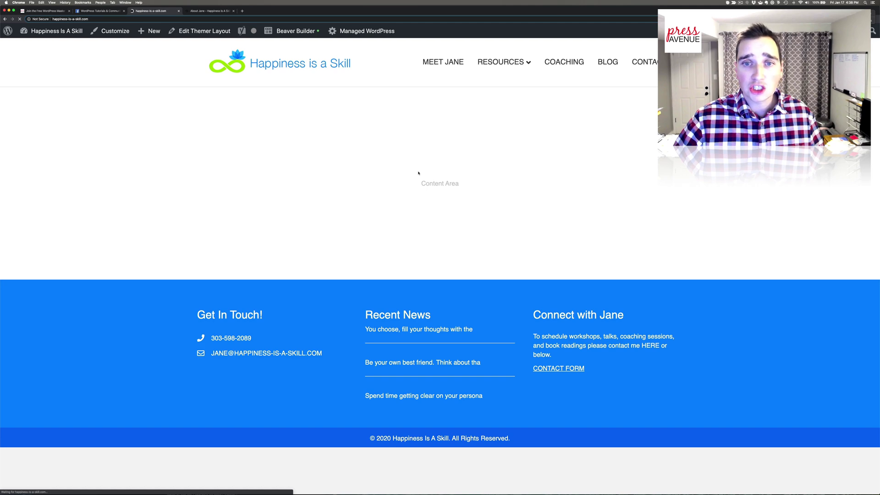
pyautogui.scroll(-20, 422, 184)
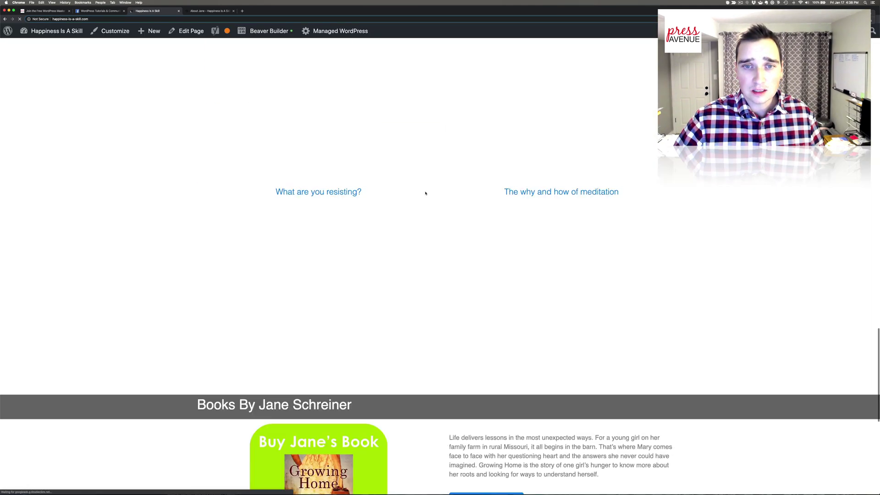
pyautogui.scroll(-8, 425, 193)
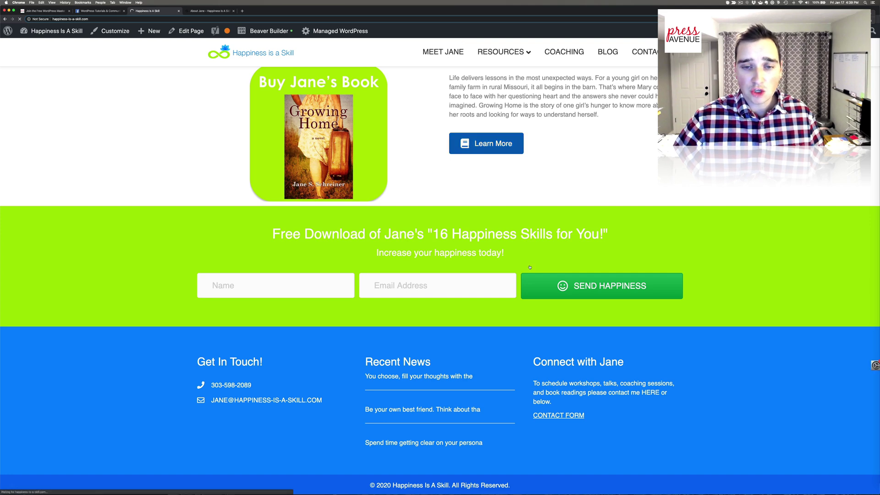
pyautogui.scroll(-5, 530, 267)
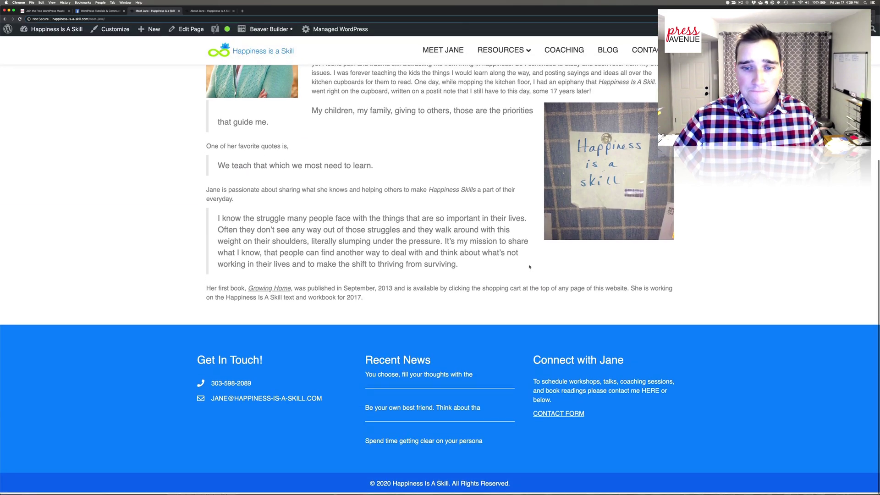